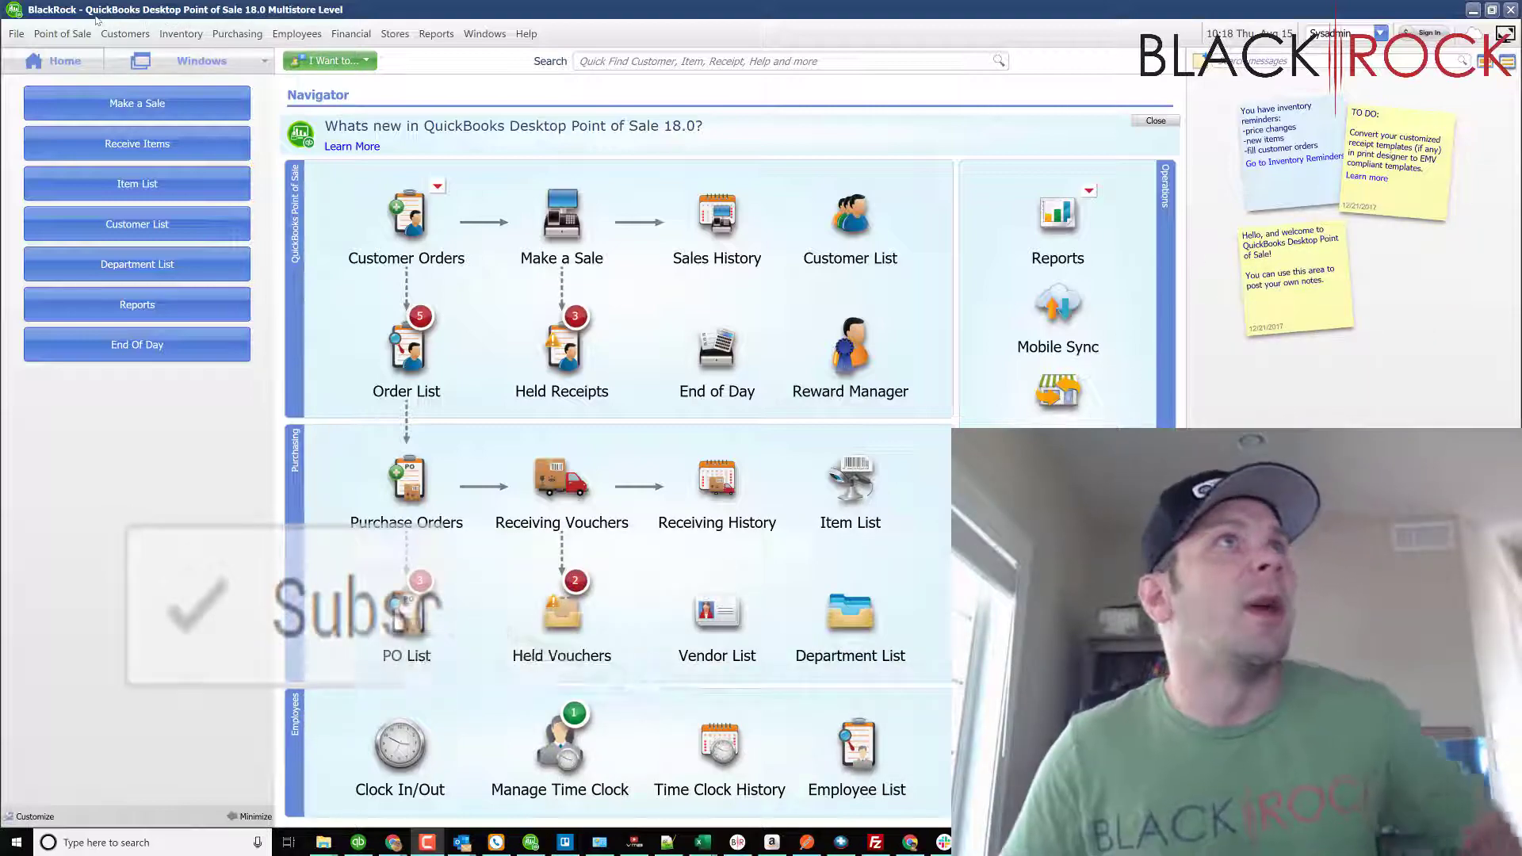
Open Company Preferences from the File menu and go to the Sales page.
{"action": "left_click", "coordinate": [18, 34]}
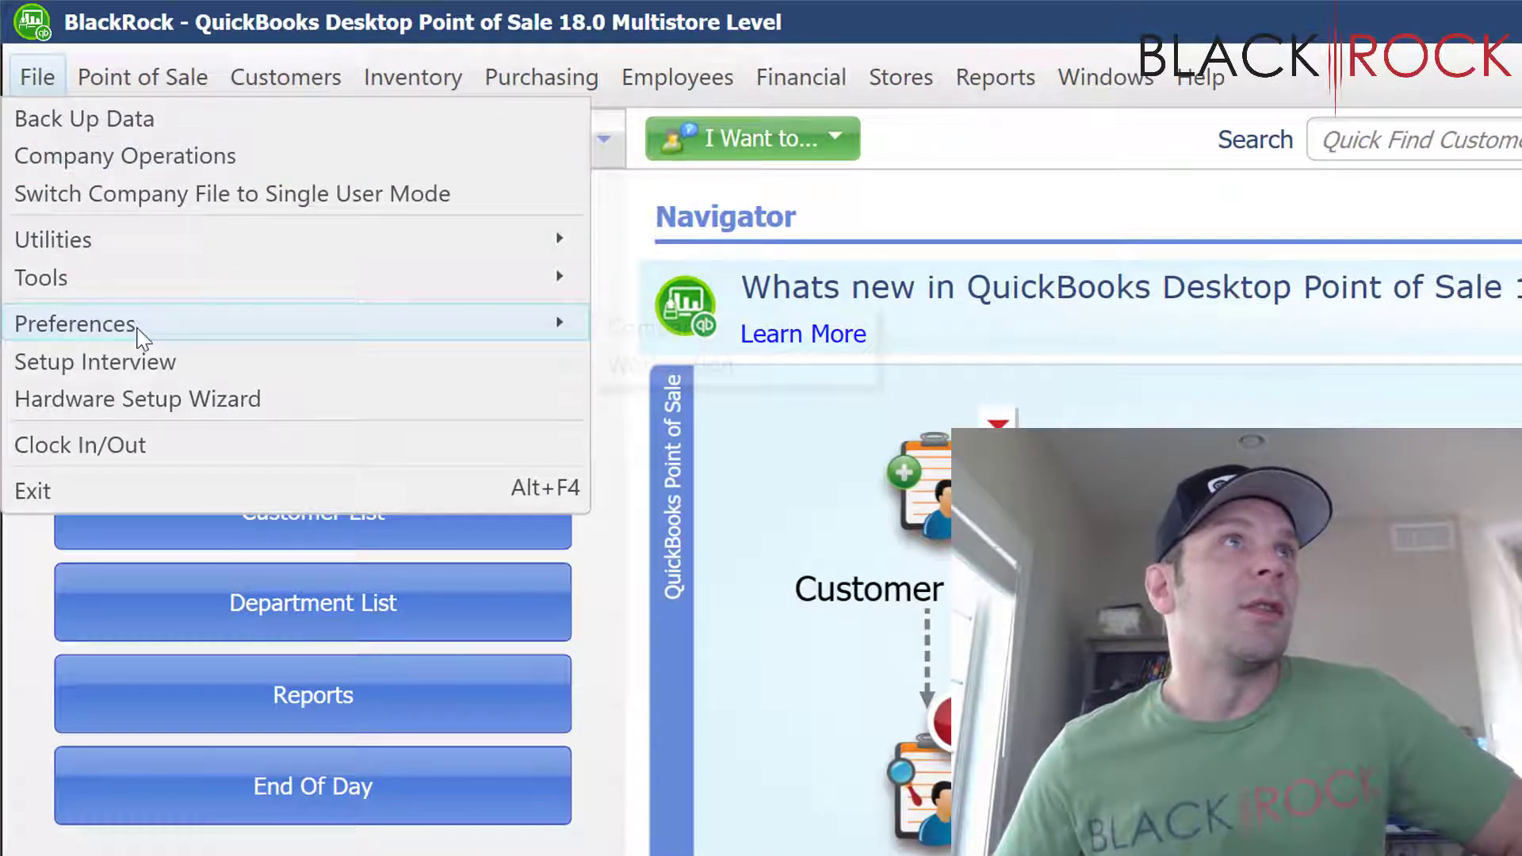
{"action": "mouse_move", "coordinate": [164, 282]}
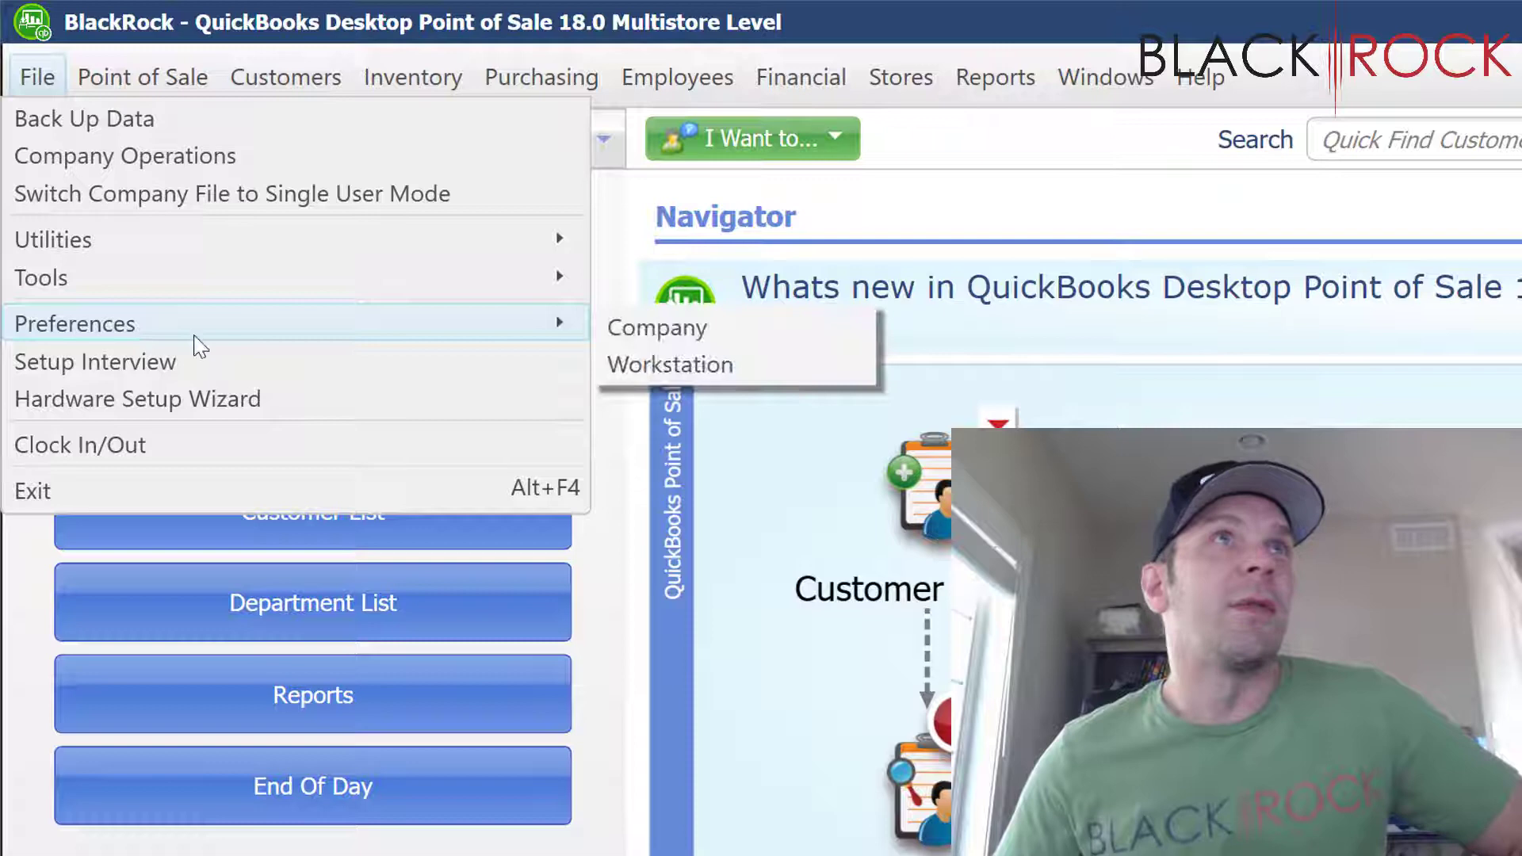
{"action": "left_click", "coordinate": [686, 334]}
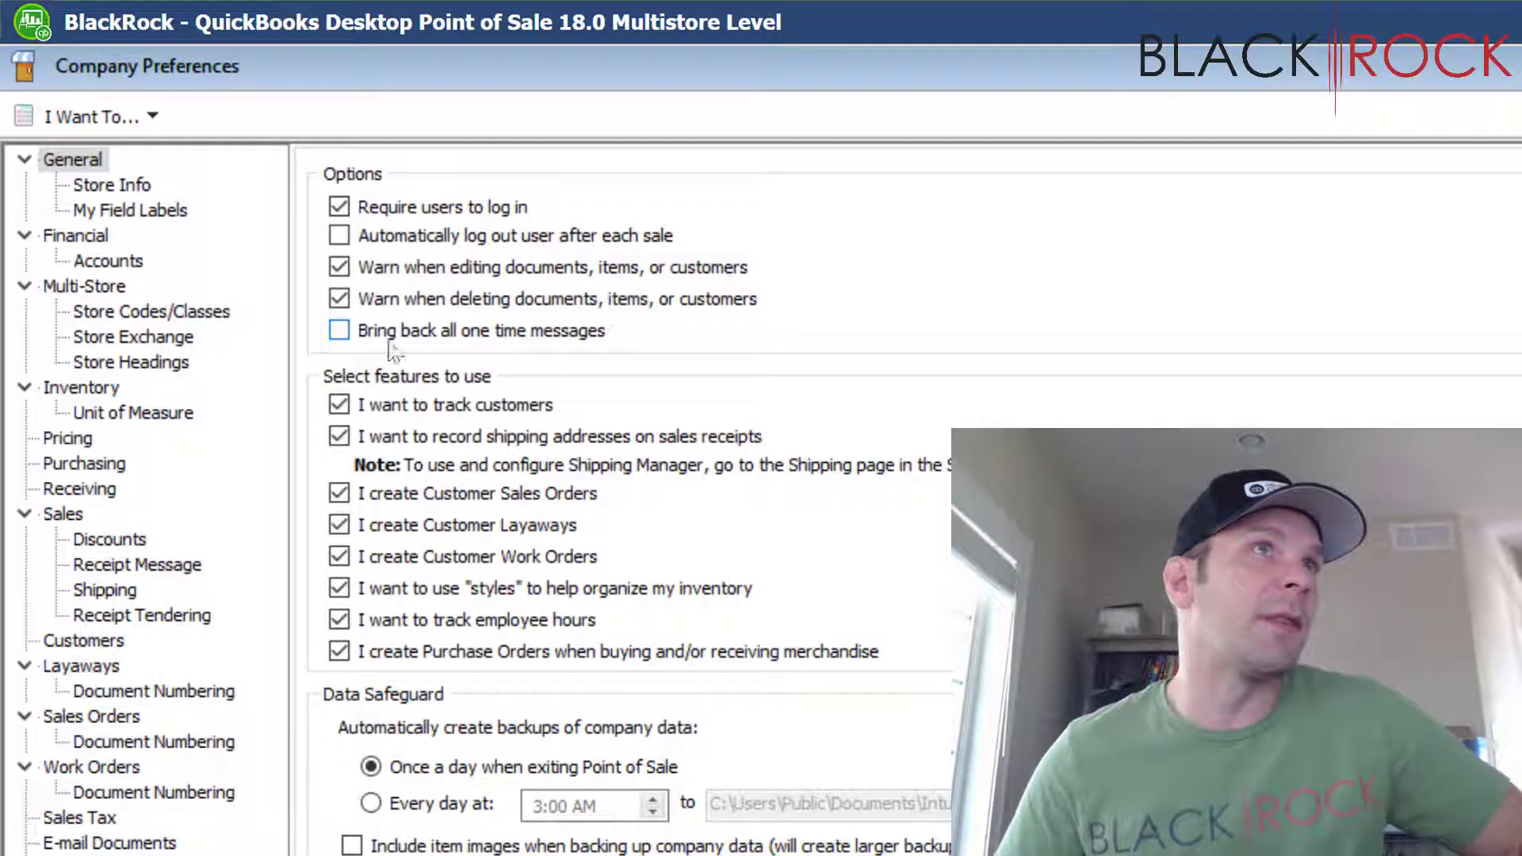
{"action": "left_click", "coordinate": [67, 514]}
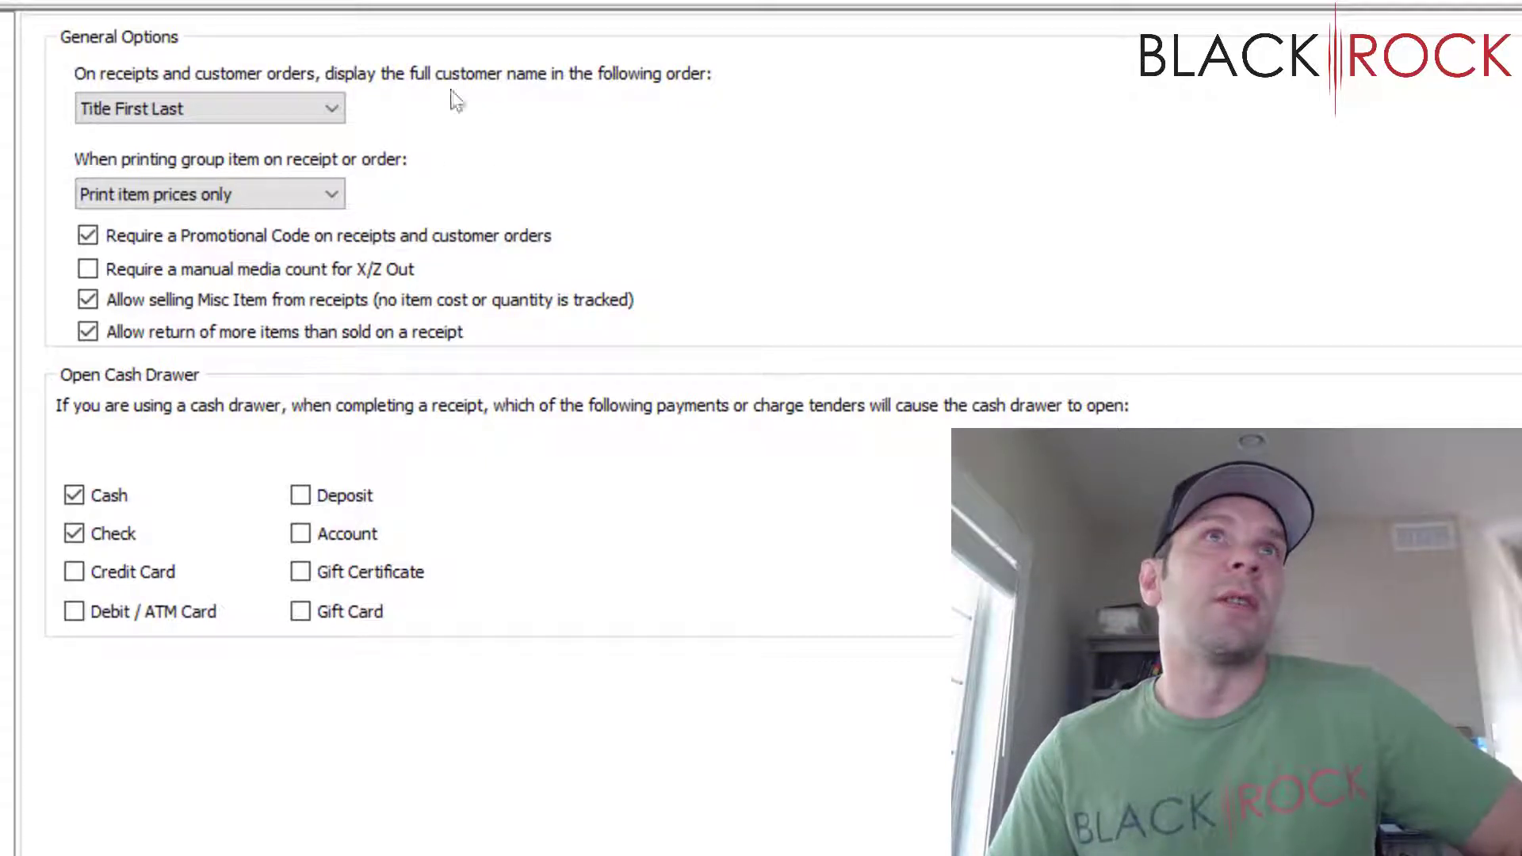
{"action": "left_click", "coordinate": [331, 110]}
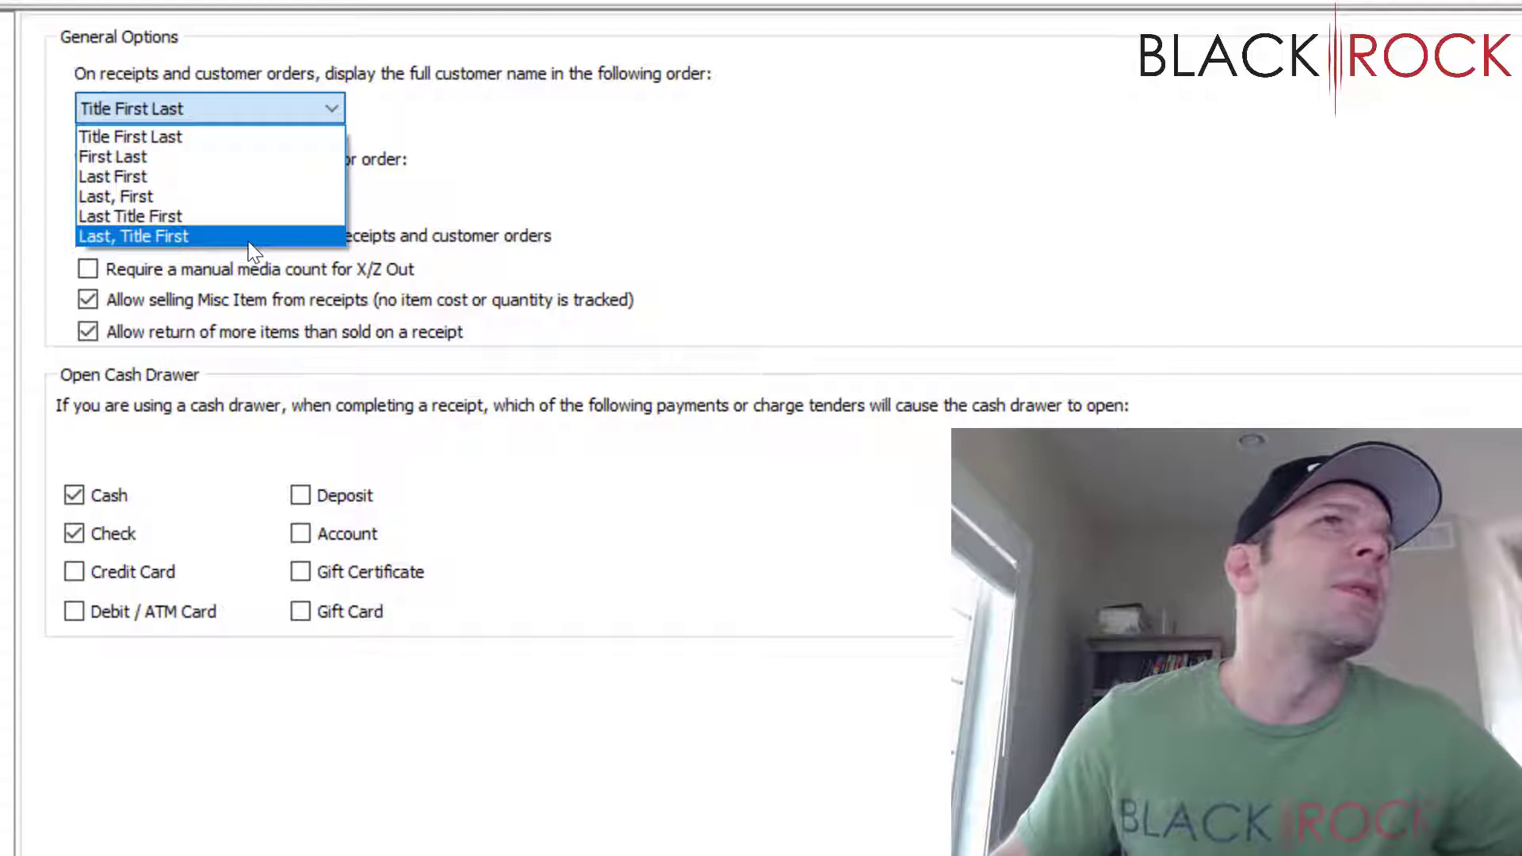
{"action": "left_click", "coordinate": [616, 160]}
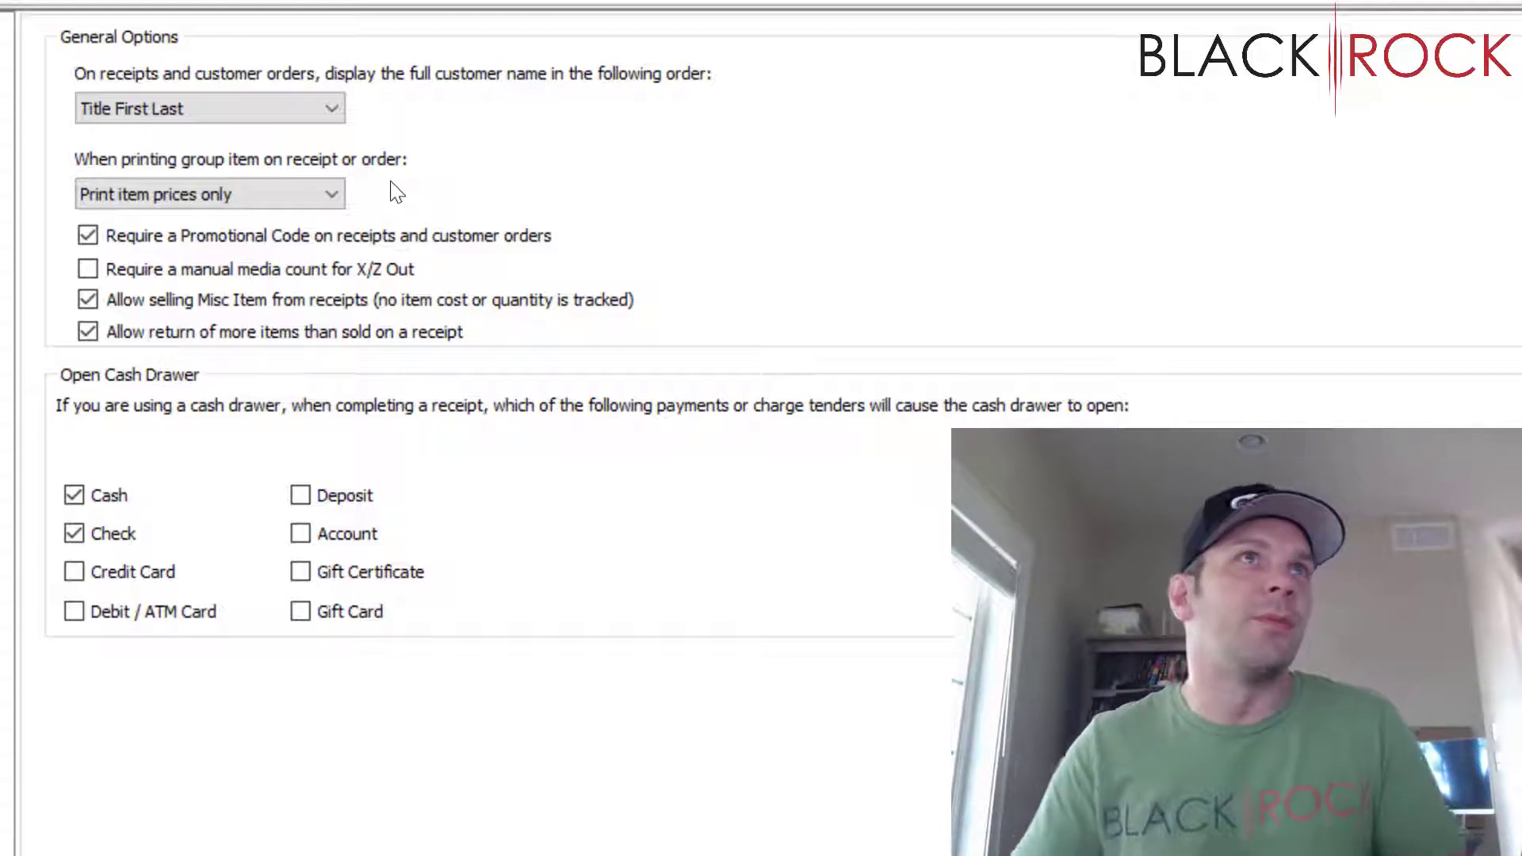
{"action": "left_click", "coordinate": [349, 208]}
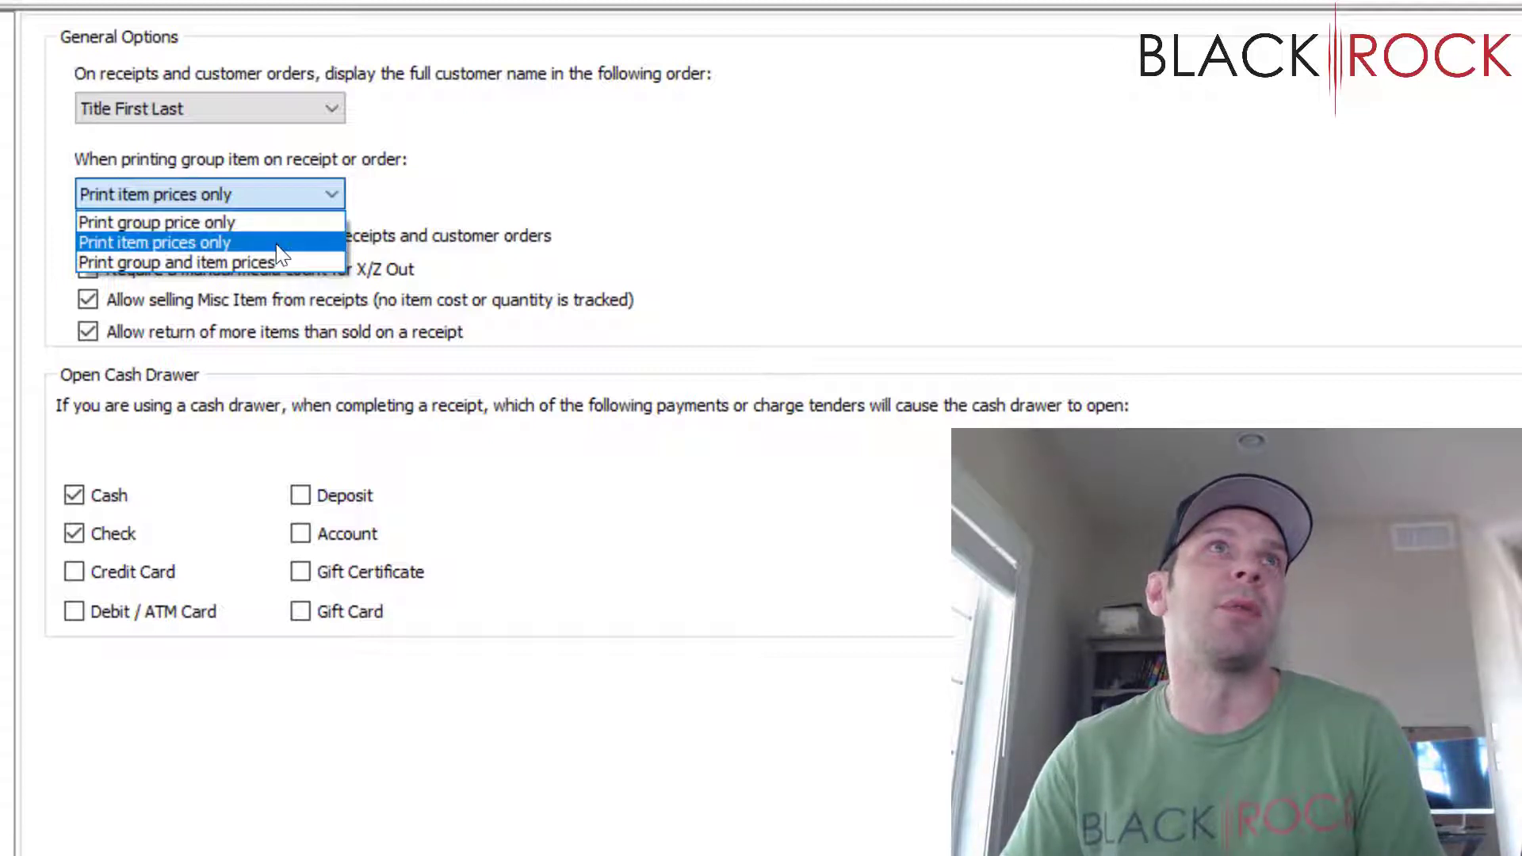
{"action": "left_click", "coordinate": [666, 187]}
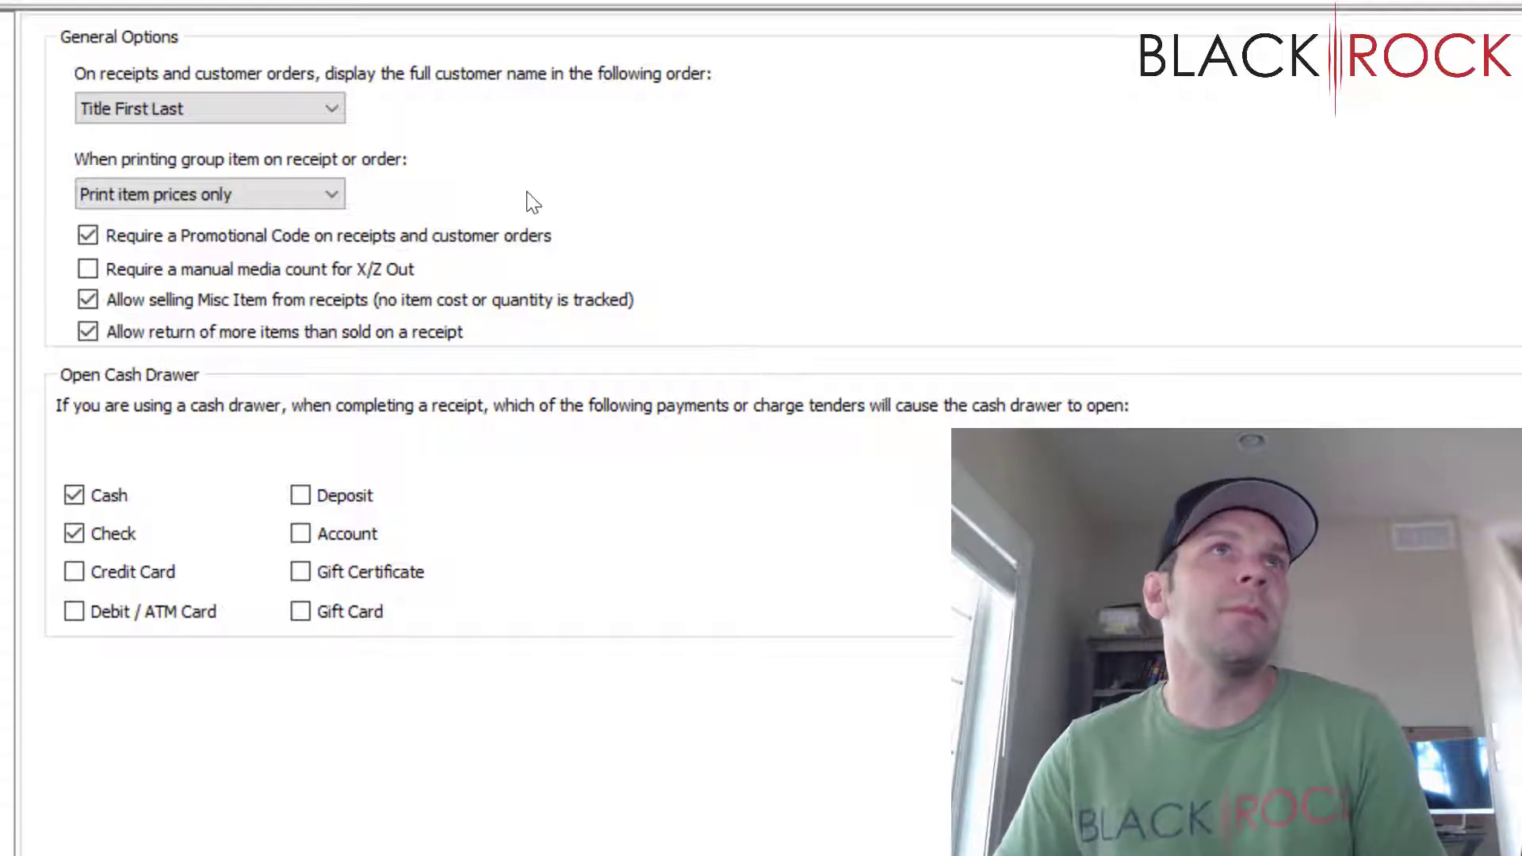
Uncheck 'Require a Promotional Code on receipts and customer orders'.
{"action": "left_click", "coordinate": [120, 239]}
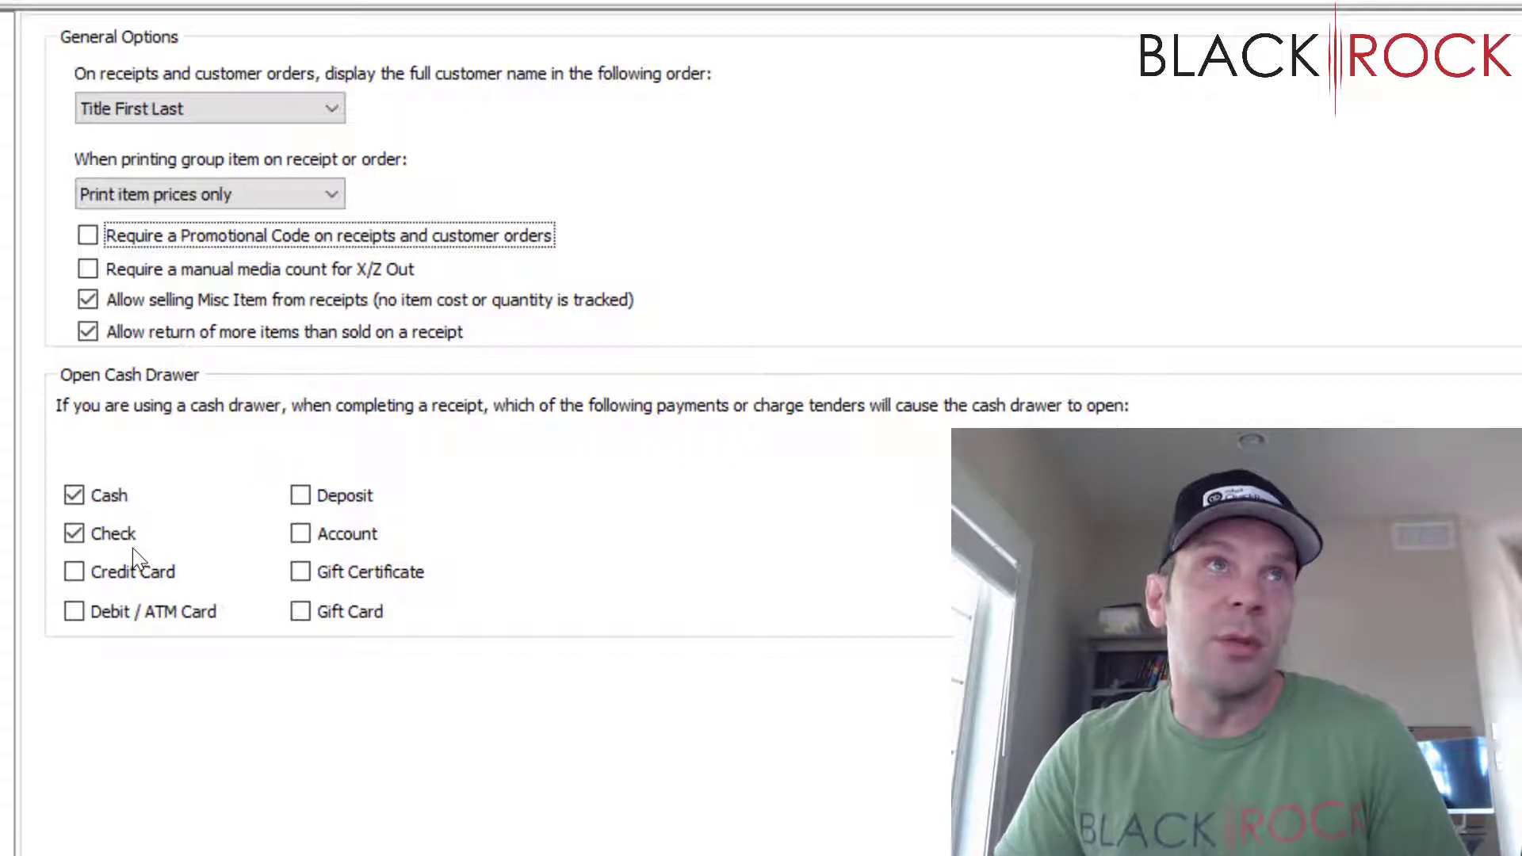
Make Credit Card payments open the cash drawer, leaving Gift Certificate unchecked.
{"action": "left_click", "coordinate": [76, 572]}
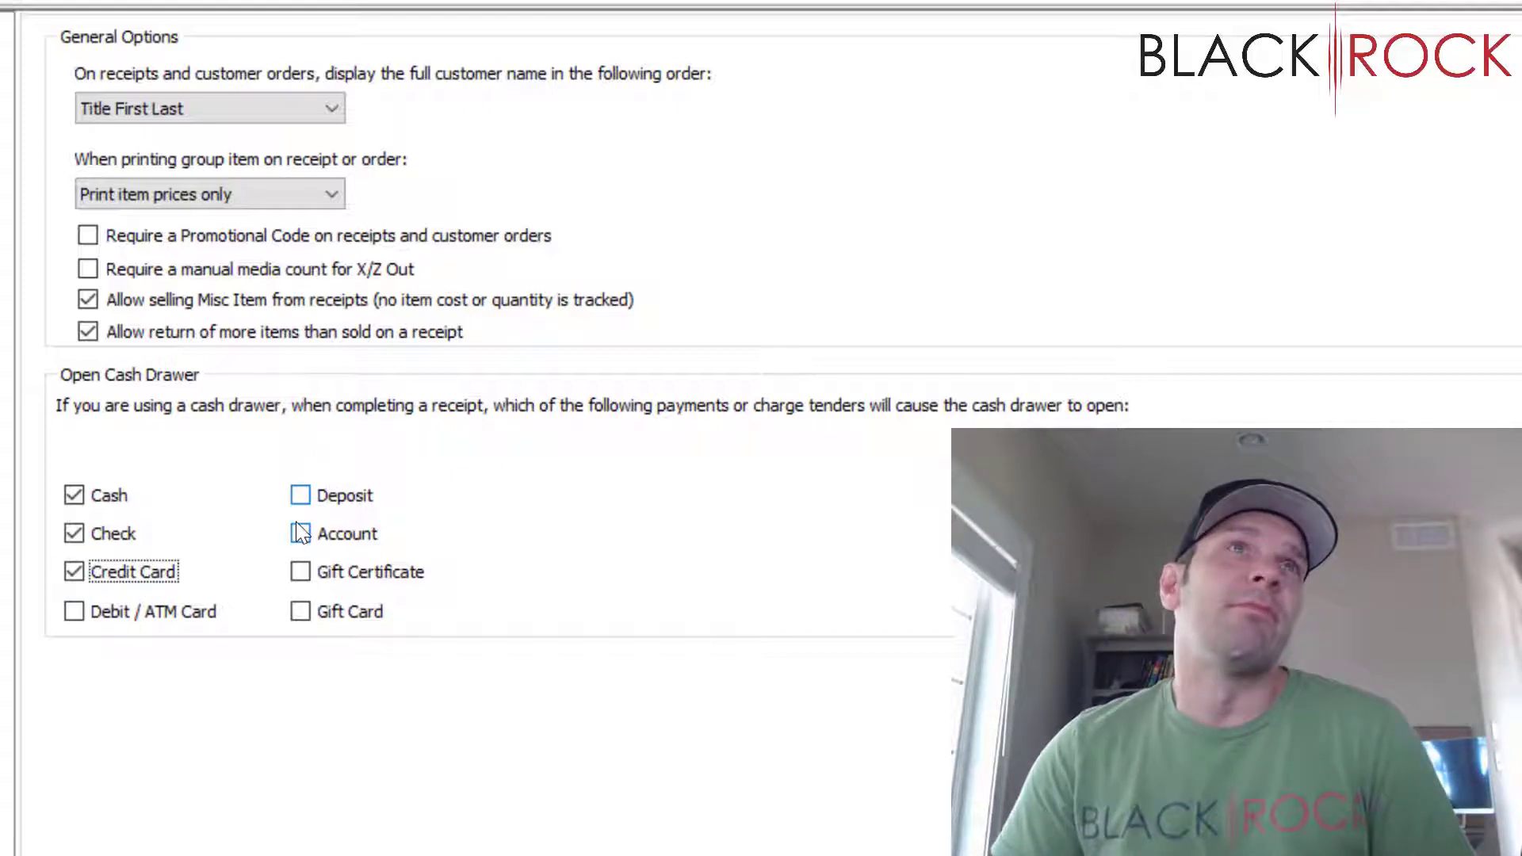
{"action": "left_click", "coordinate": [301, 569]}
{"action": "left_click", "coordinate": [309, 583]}
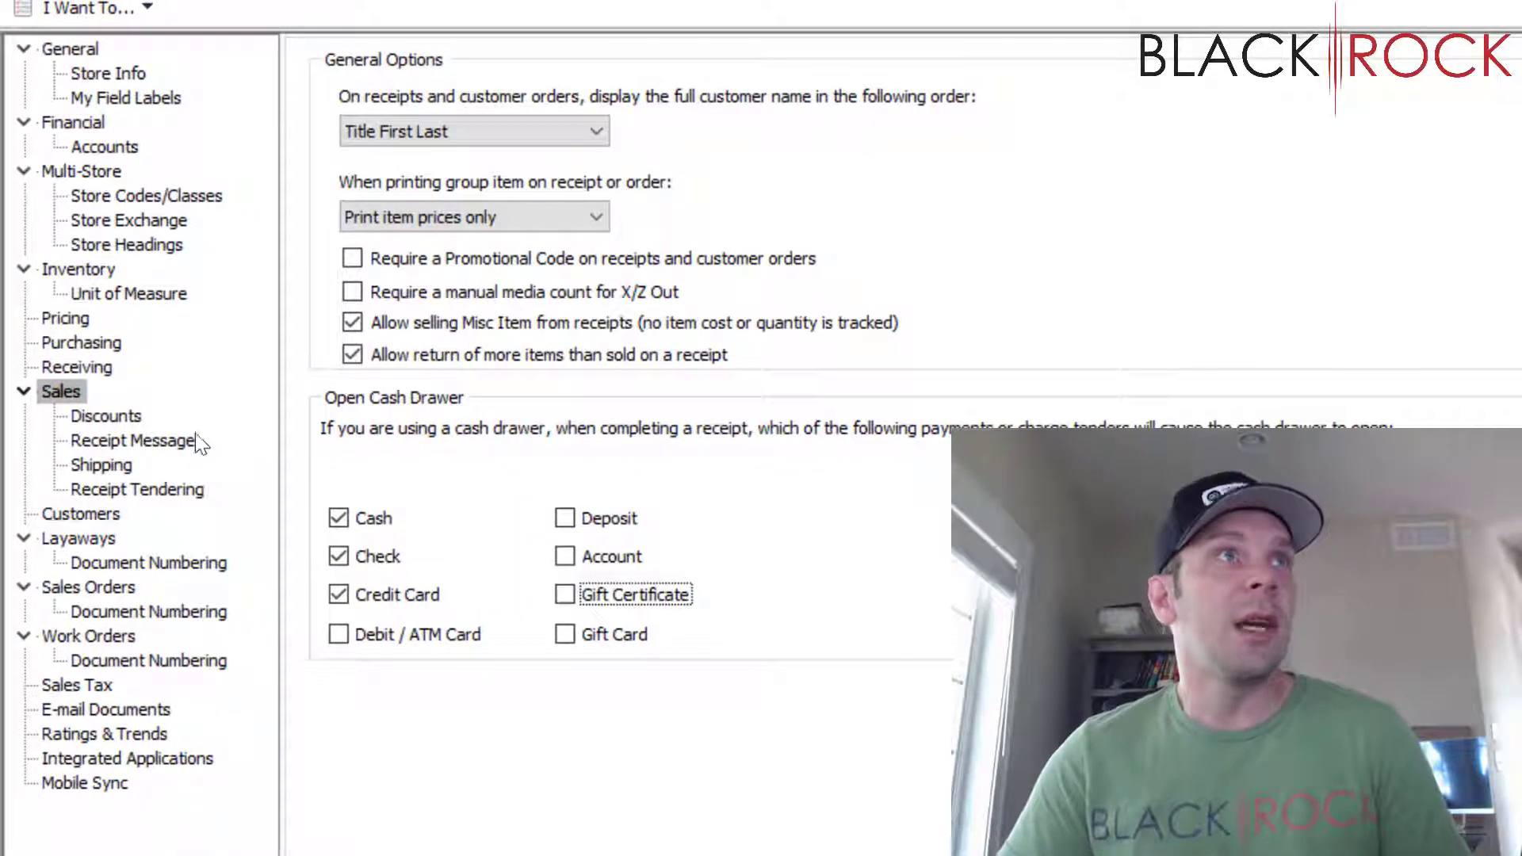
Go to the Discounts page under Sales in the preferences tree.
{"action": "left_click", "coordinate": [130, 422]}
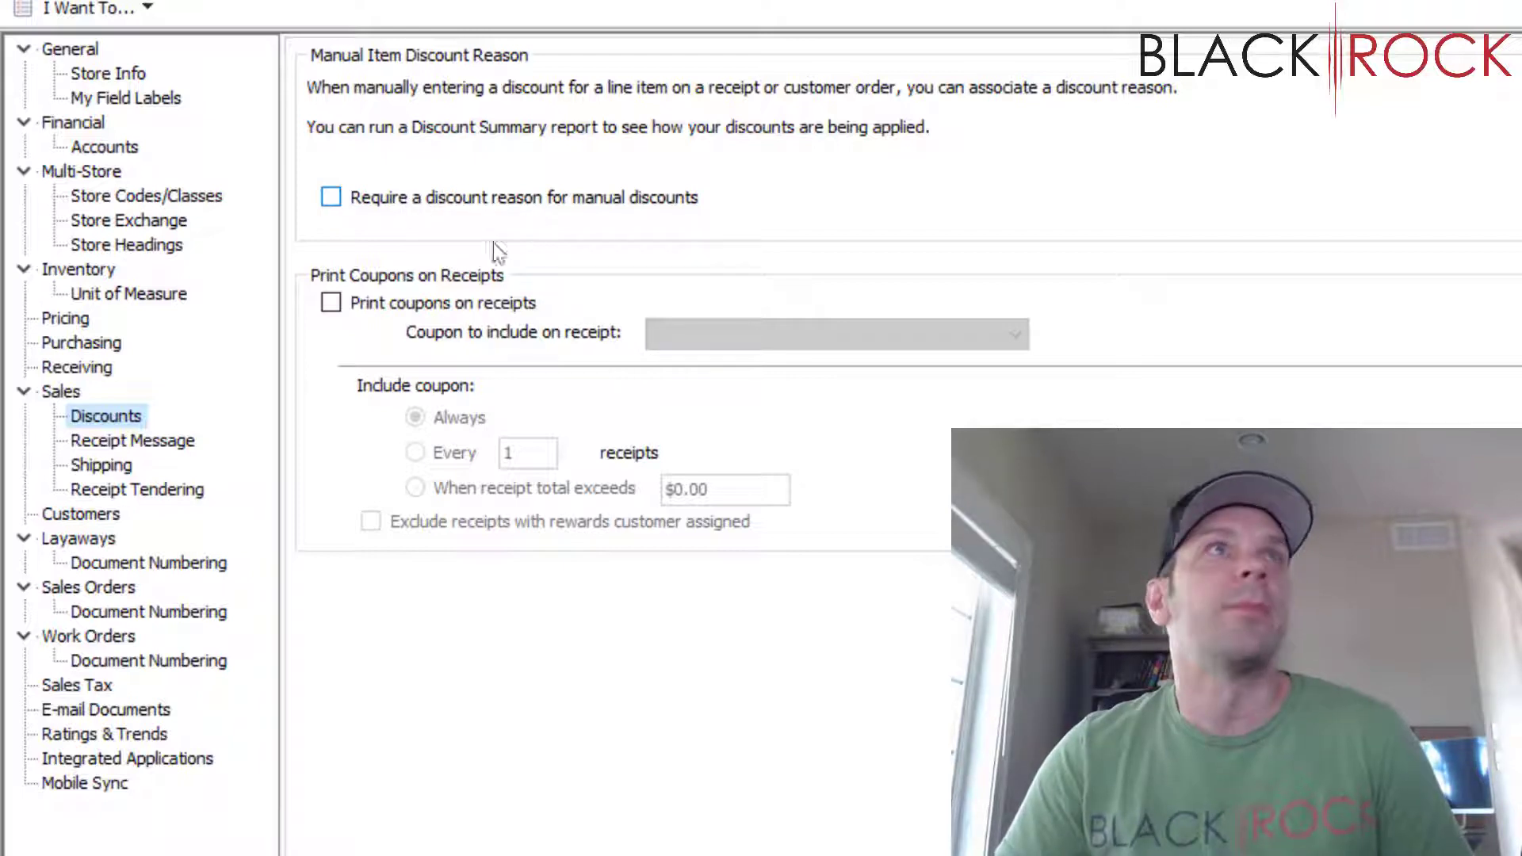
Turn on receipt coupons, printed only when the receipt total exceeds $100.00.
{"action": "left_click", "coordinate": [467, 303]}
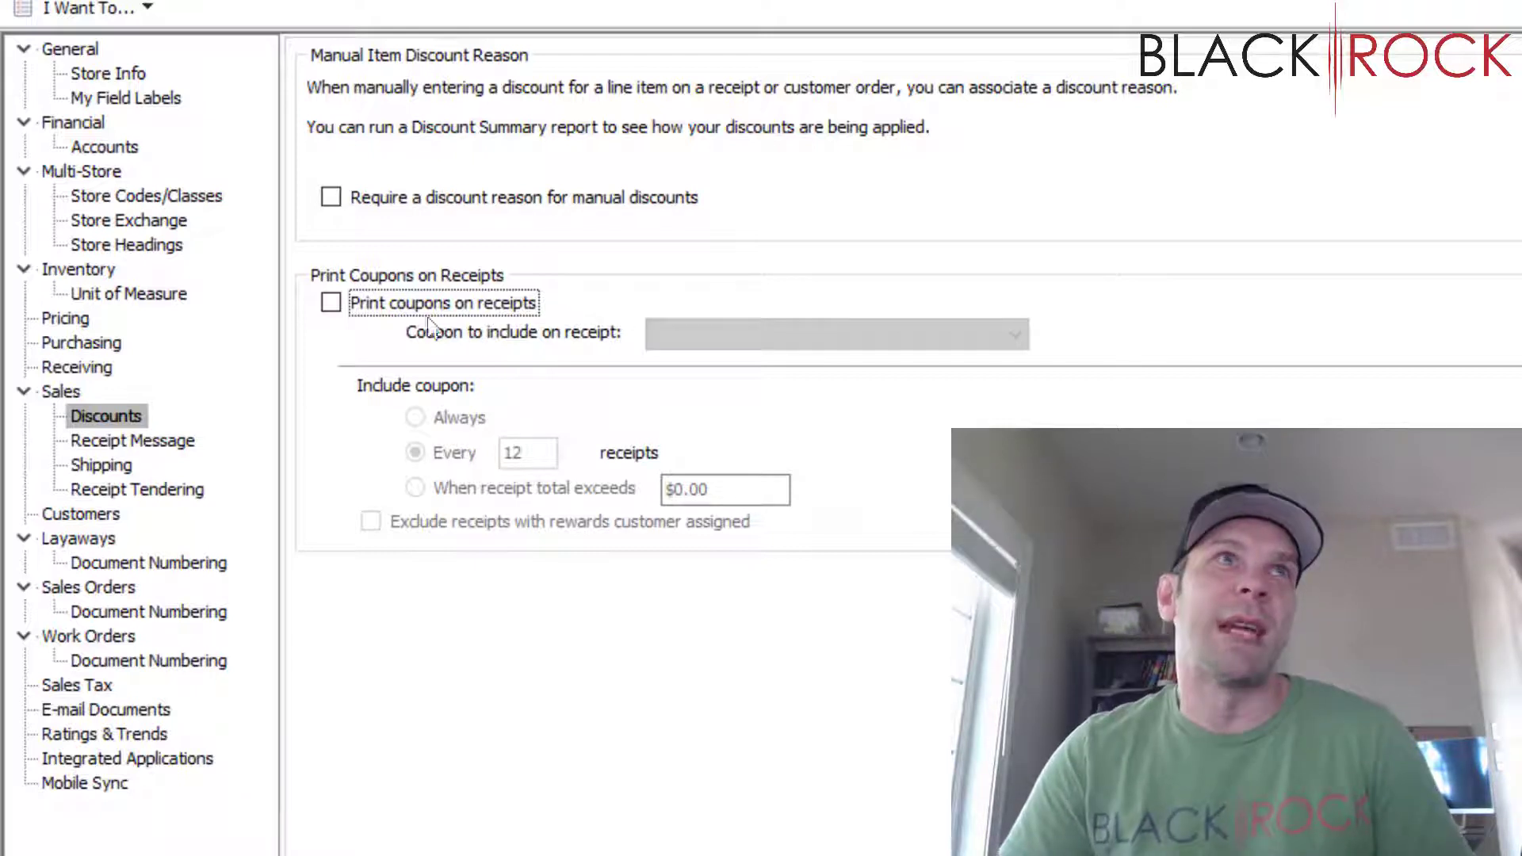
{"action": "left_click", "coordinate": [349, 306]}
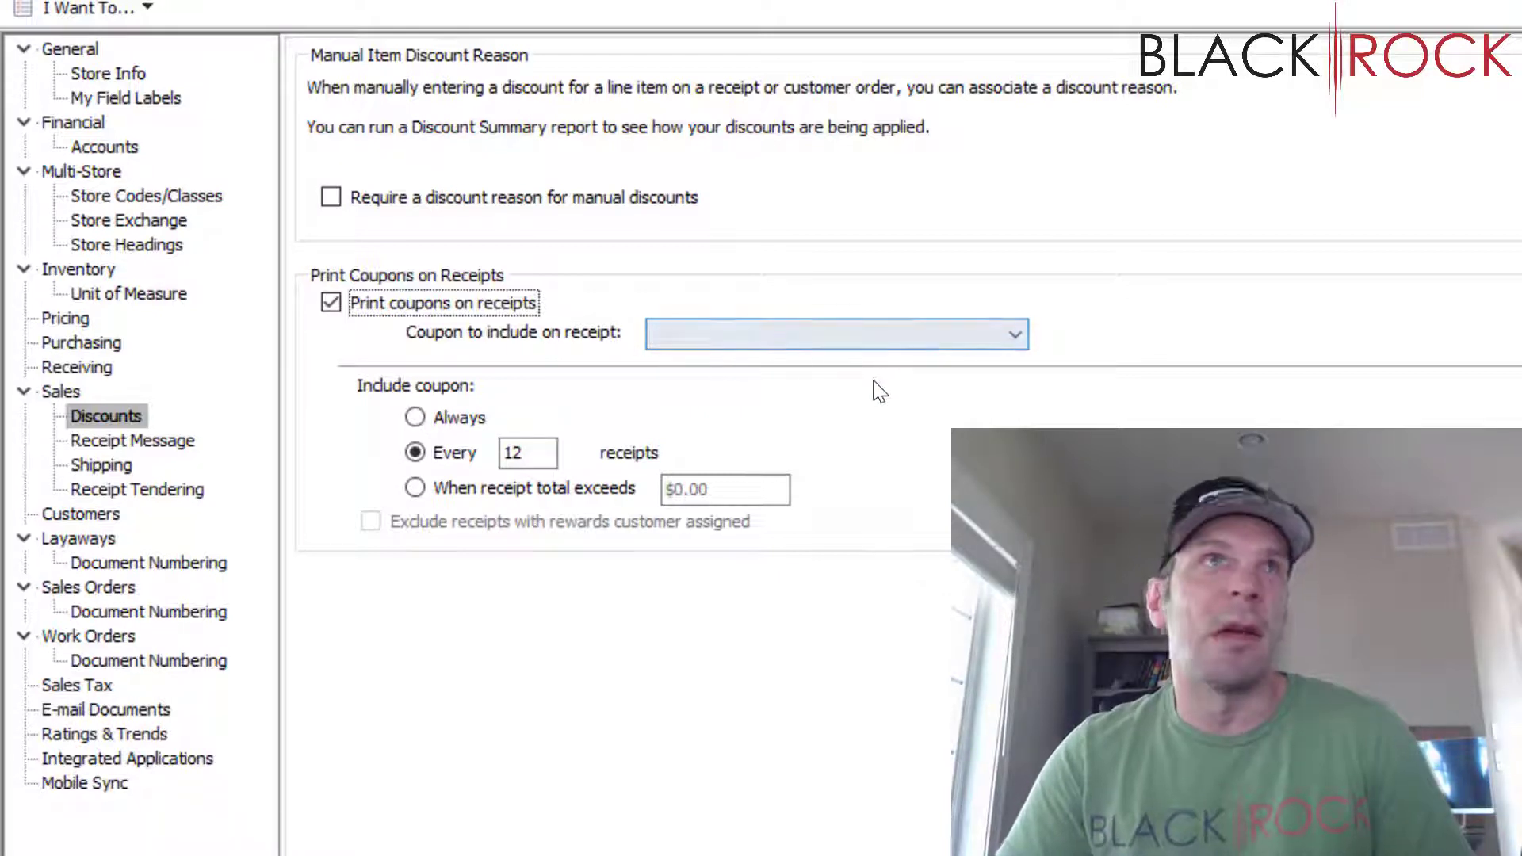
{"action": "left_click", "coordinate": [417, 417]}
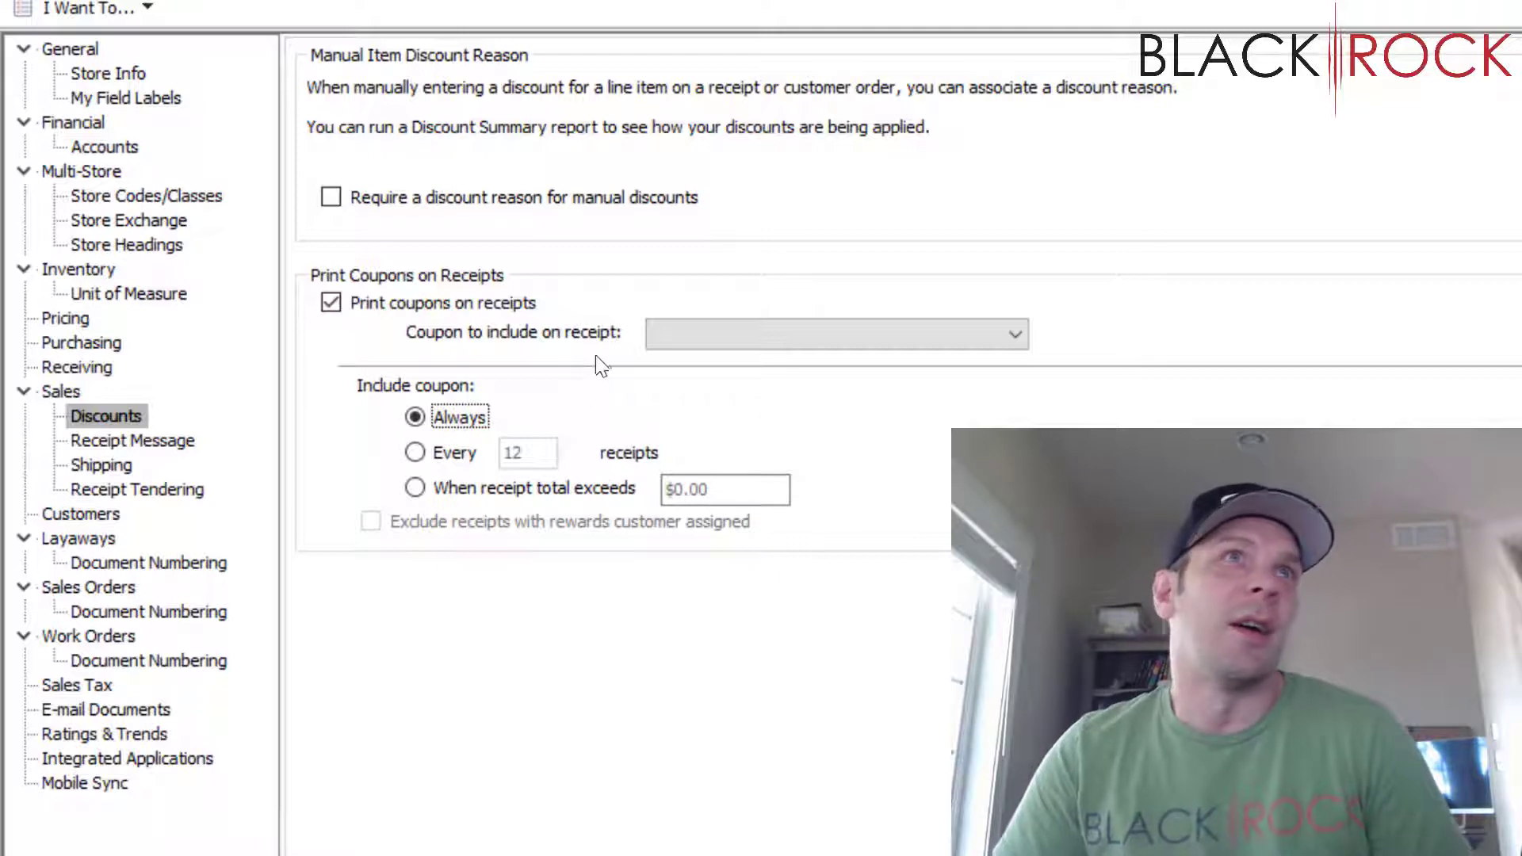
{"action": "left_click", "coordinate": [415, 453]}
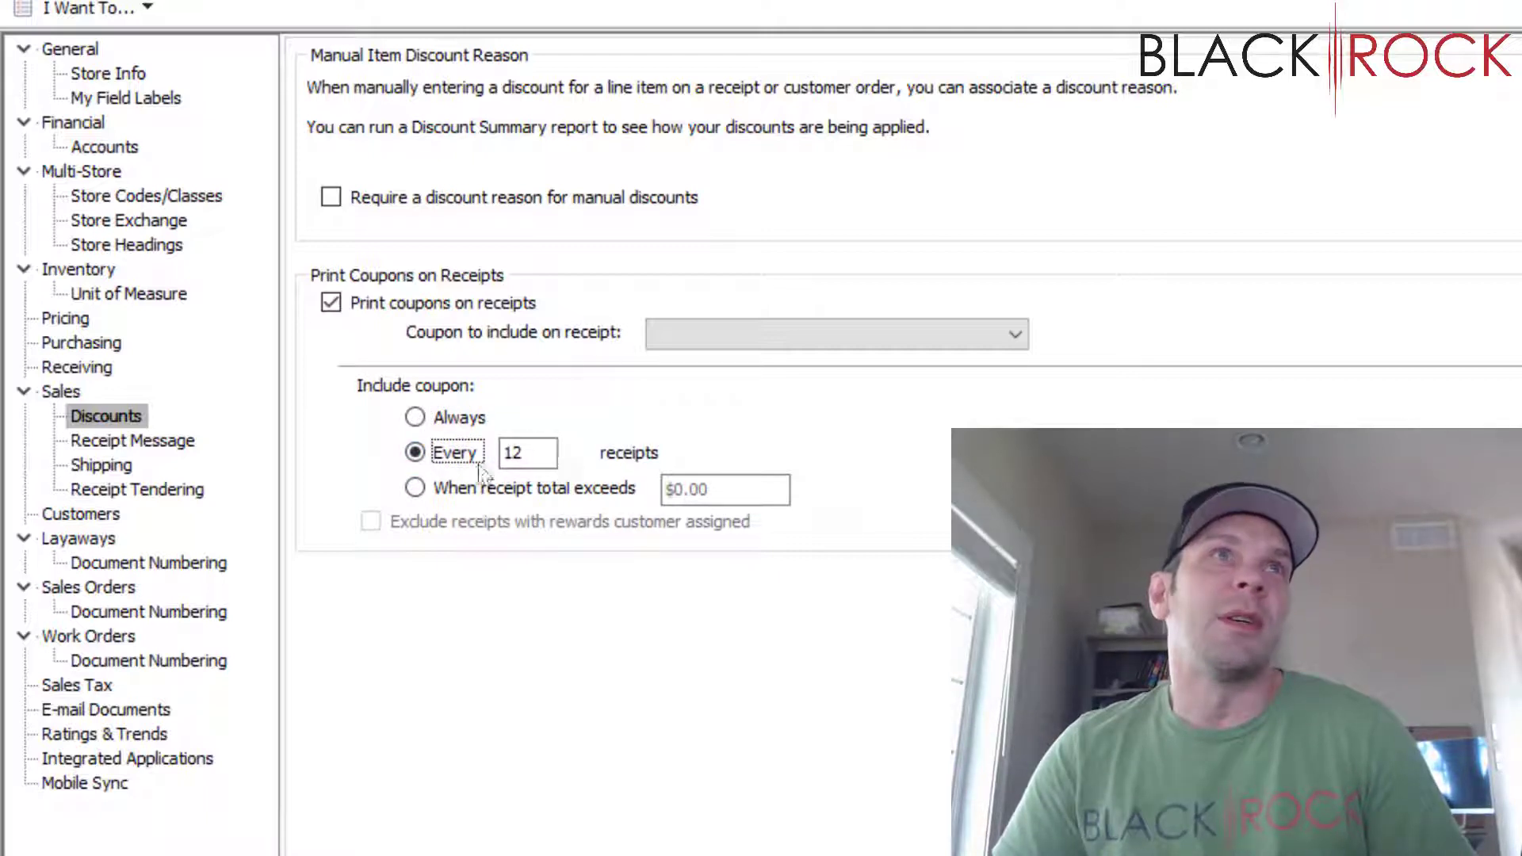
{"action": "left_click", "coordinate": [543, 452]}
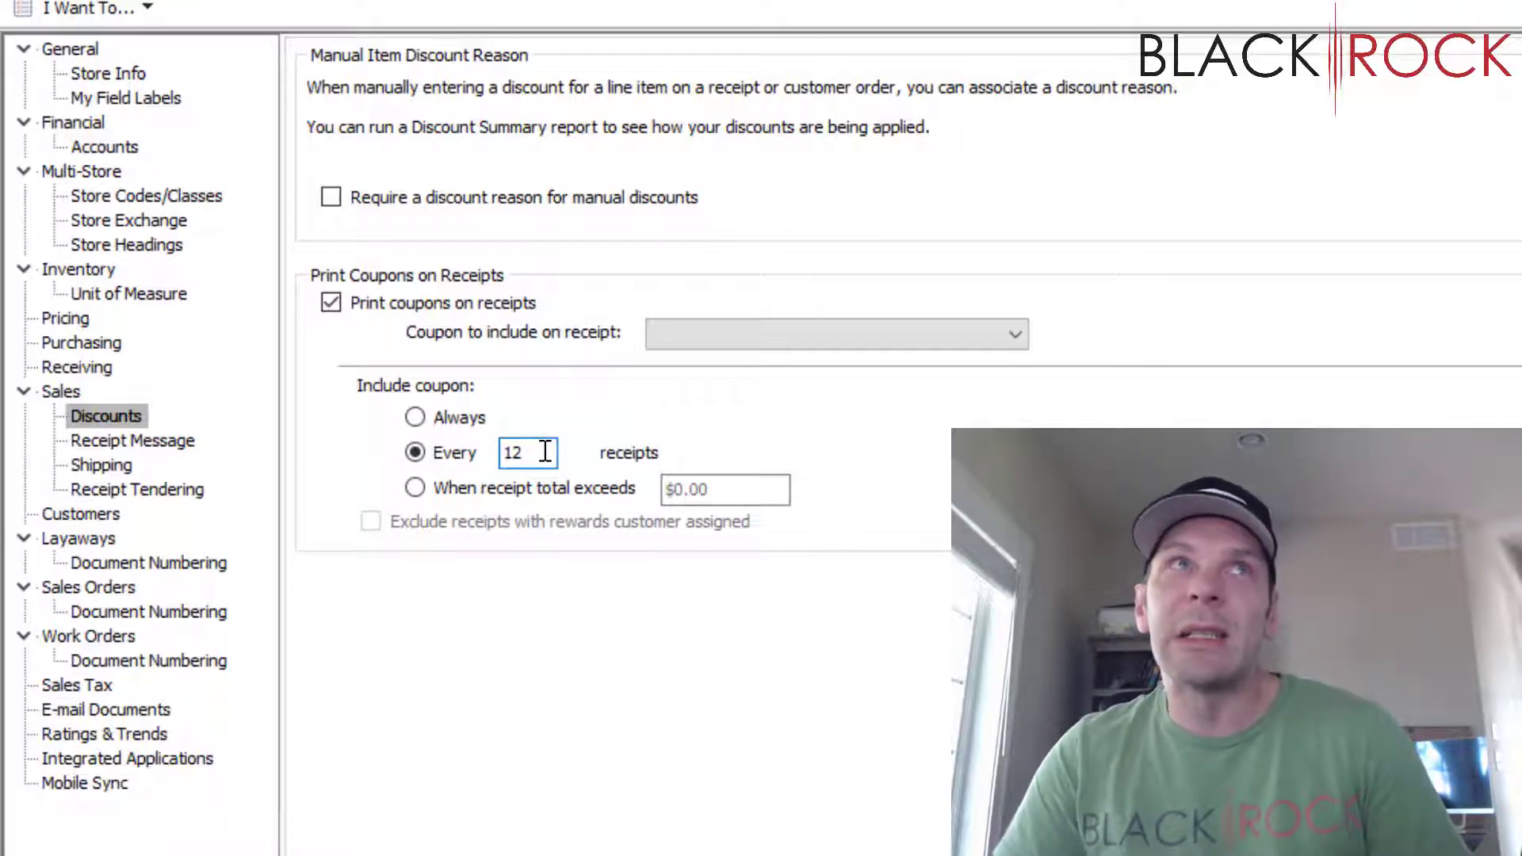
{"action": "left_click_drag", "start_coordinate": [525, 451], "coordinate": [504, 446]}
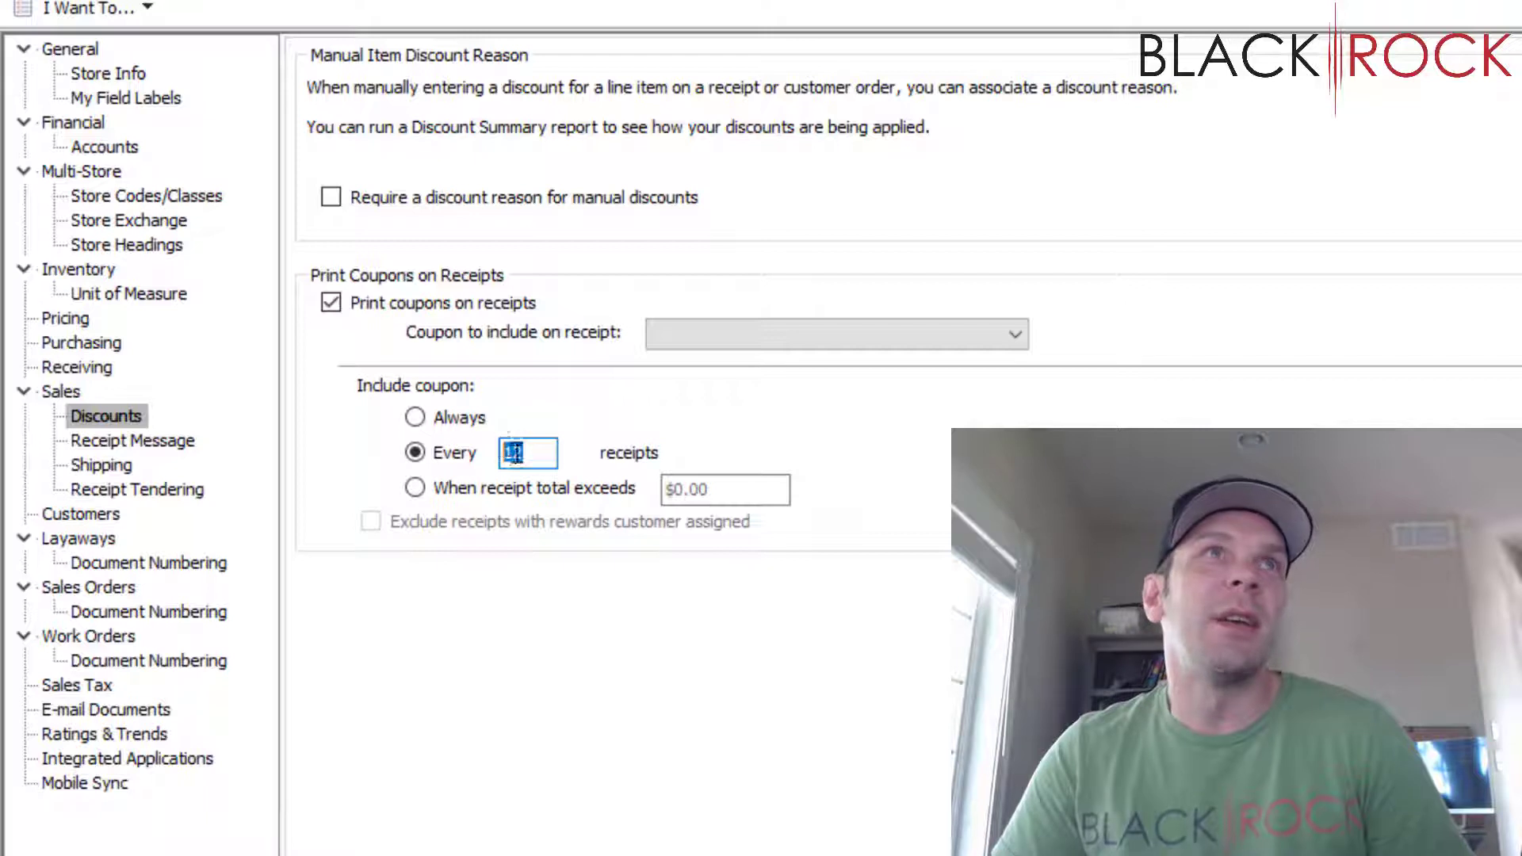
{"action": "left_click", "coordinate": [415, 487]}
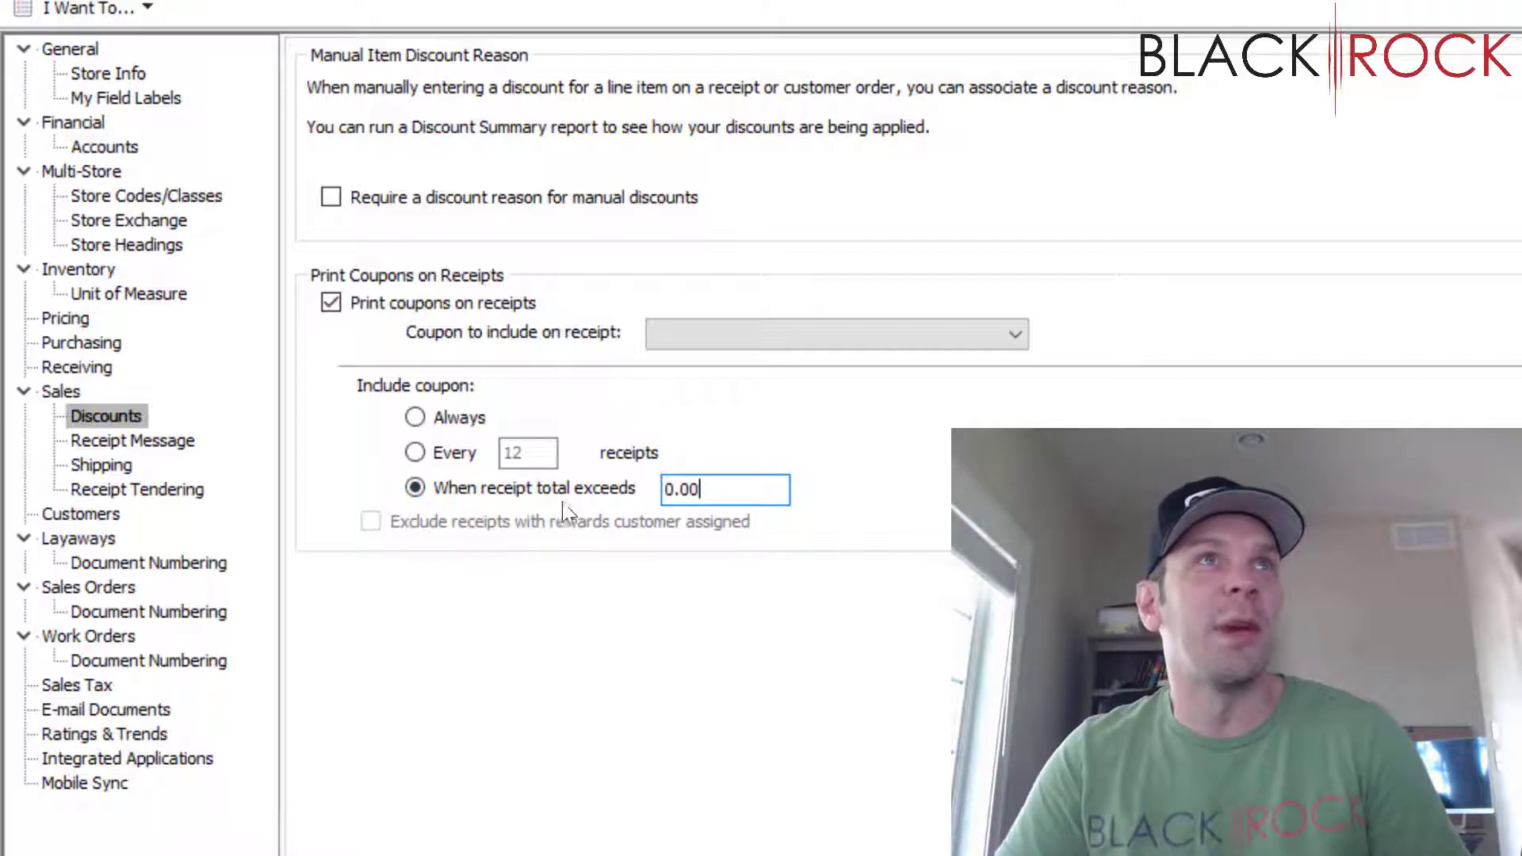
{"action": "left_click_drag", "start_coordinate": [700, 490], "coordinate": [647, 492]}
{"action": "type", "text": "100"}
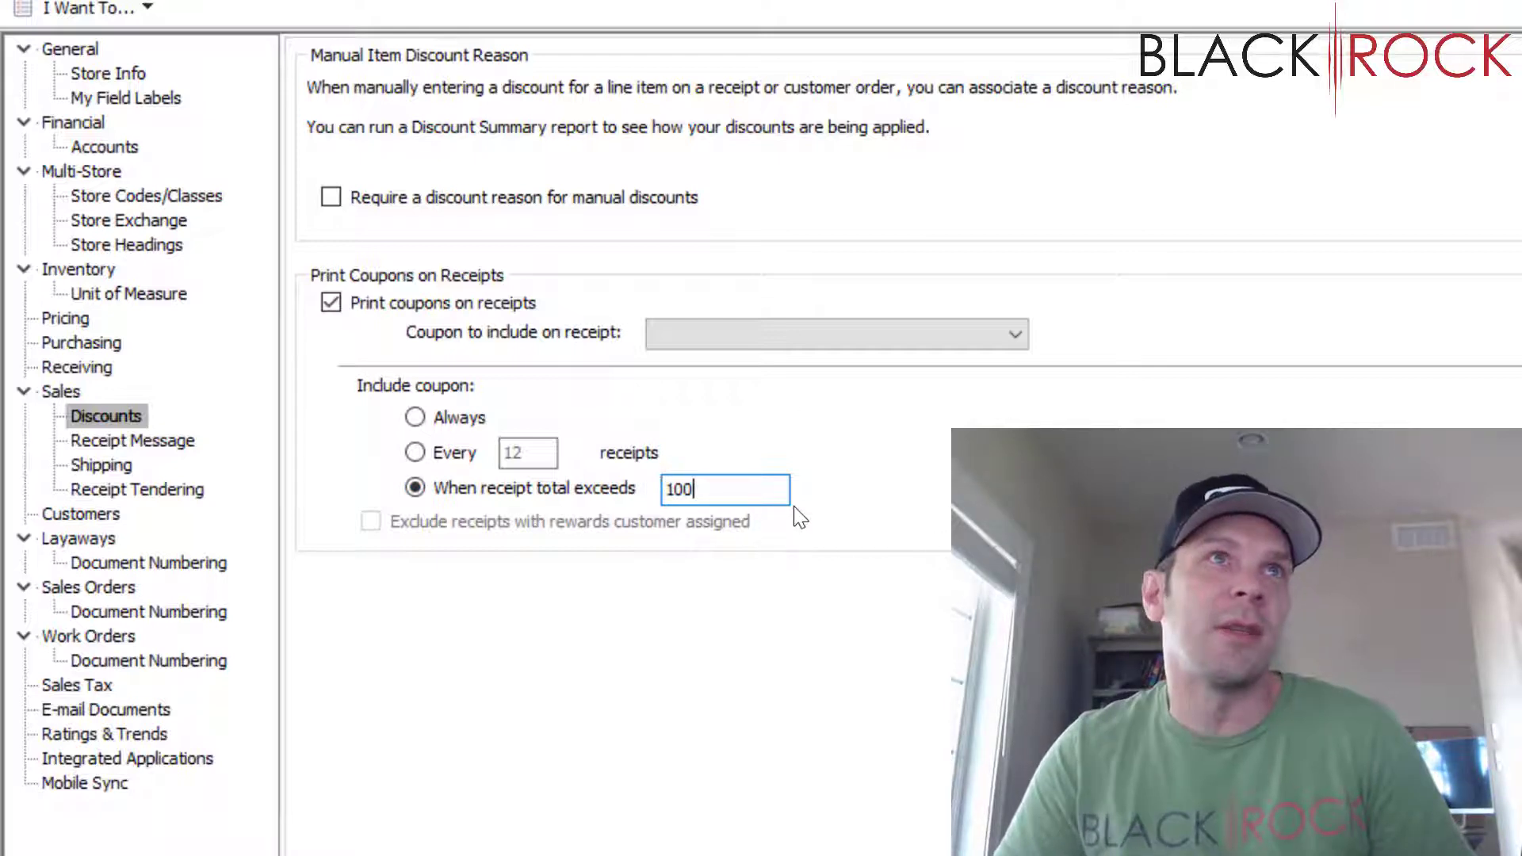
{"action": "key", "text": "shift+Tab"}
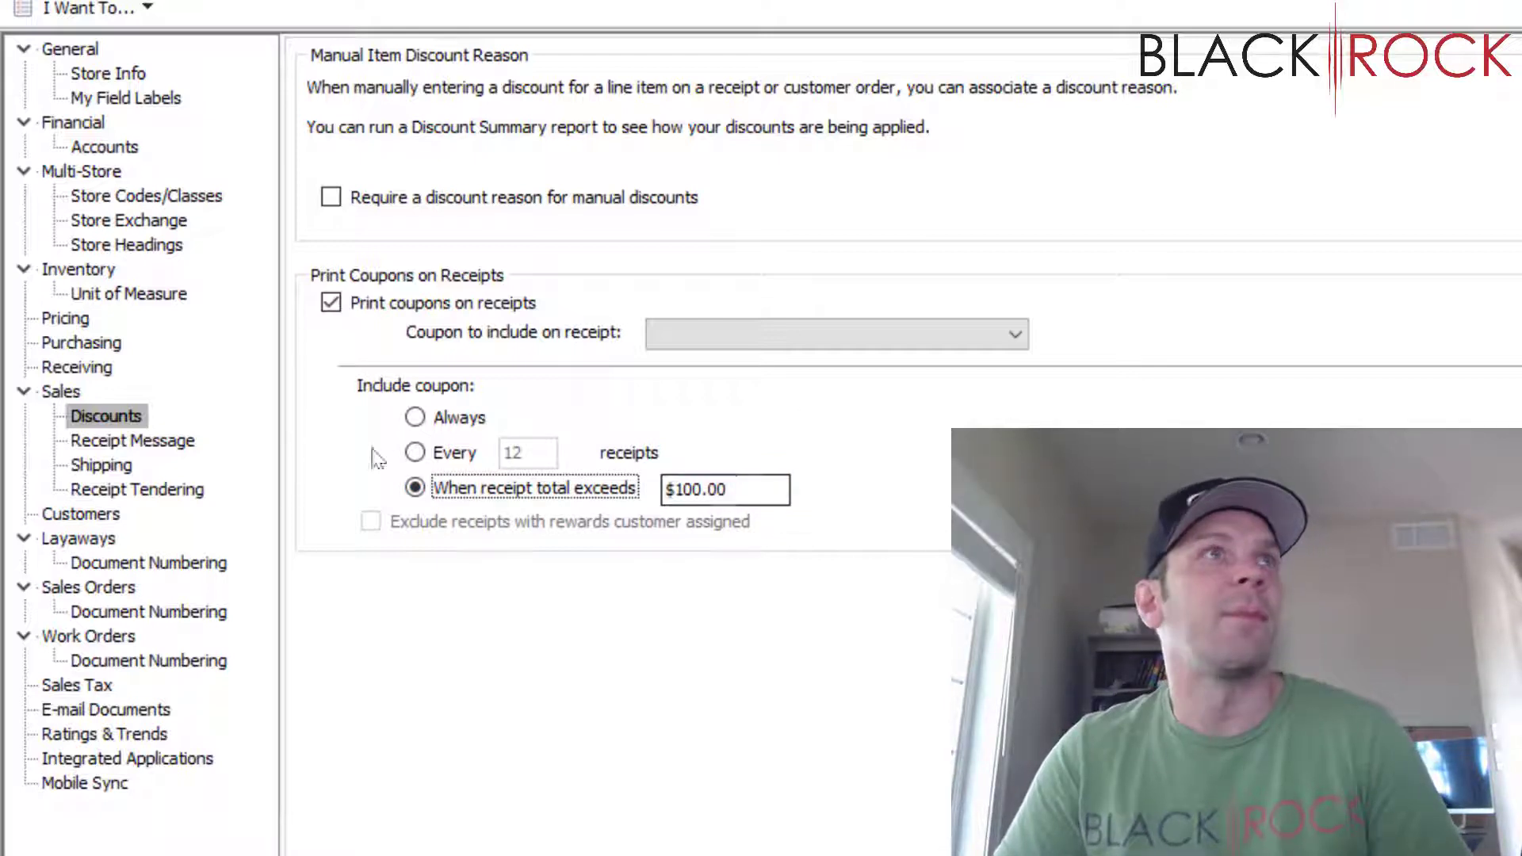
Review the Receipt Message customer text, then go to the Shipping page.
{"action": "left_click", "coordinate": [127, 442]}
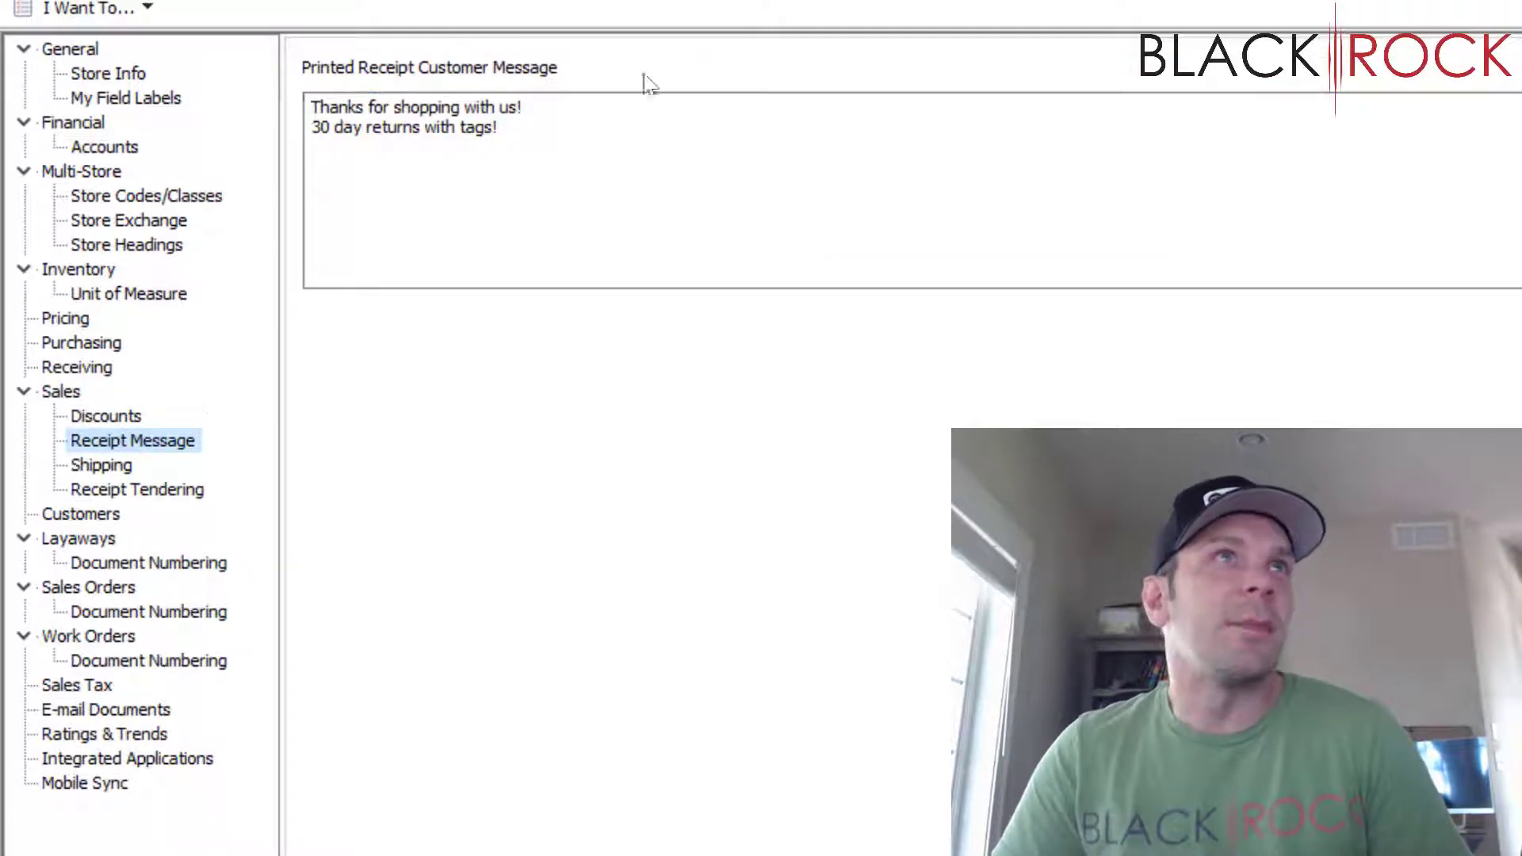
{"action": "left_click", "coordinate": [601, 160]}
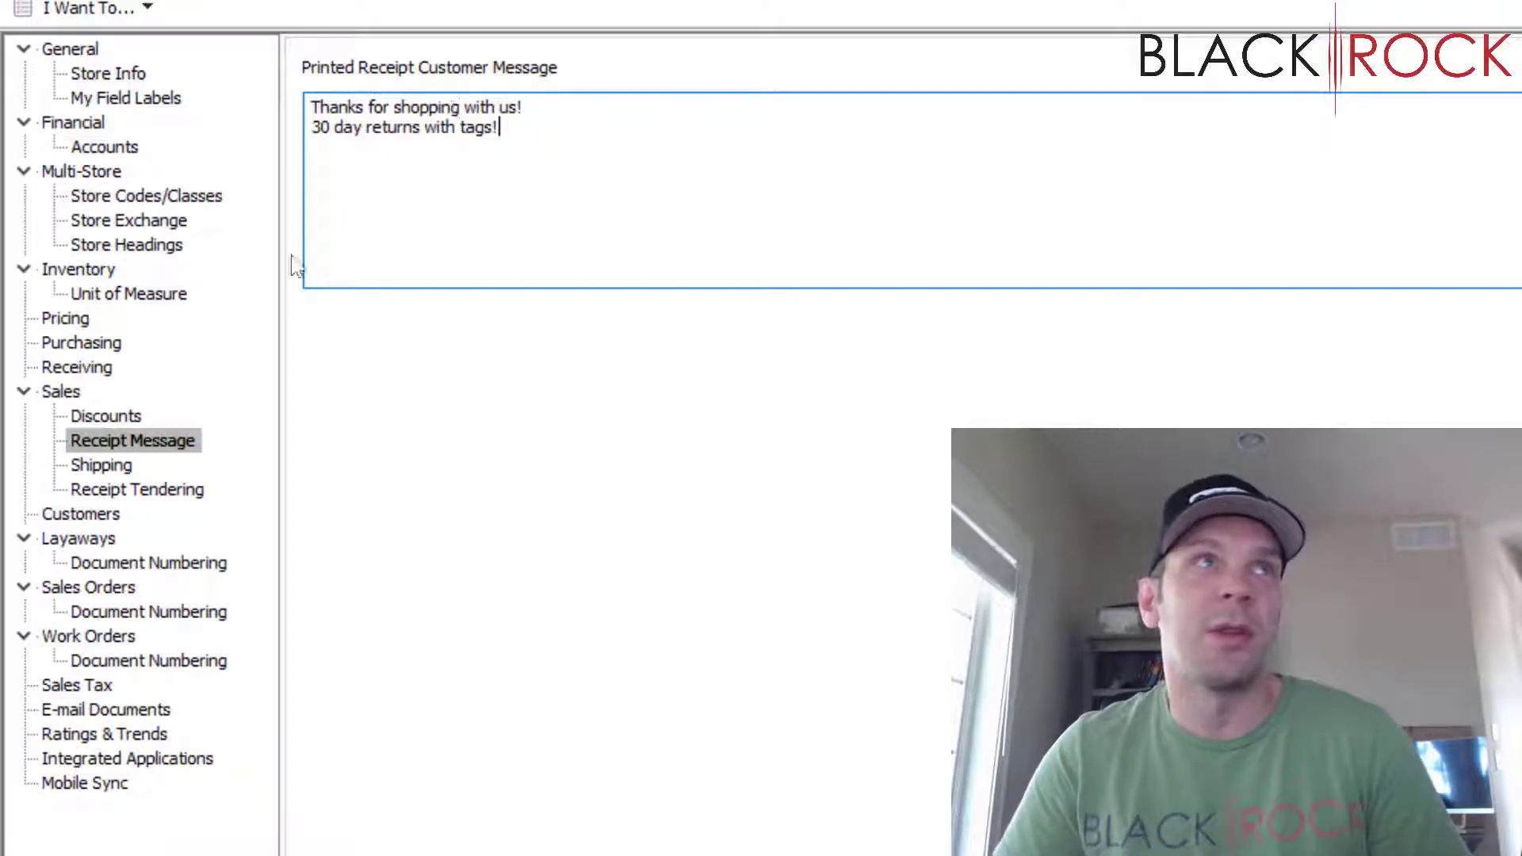
{"action": "left_click", "coordinate": [99, 467]}
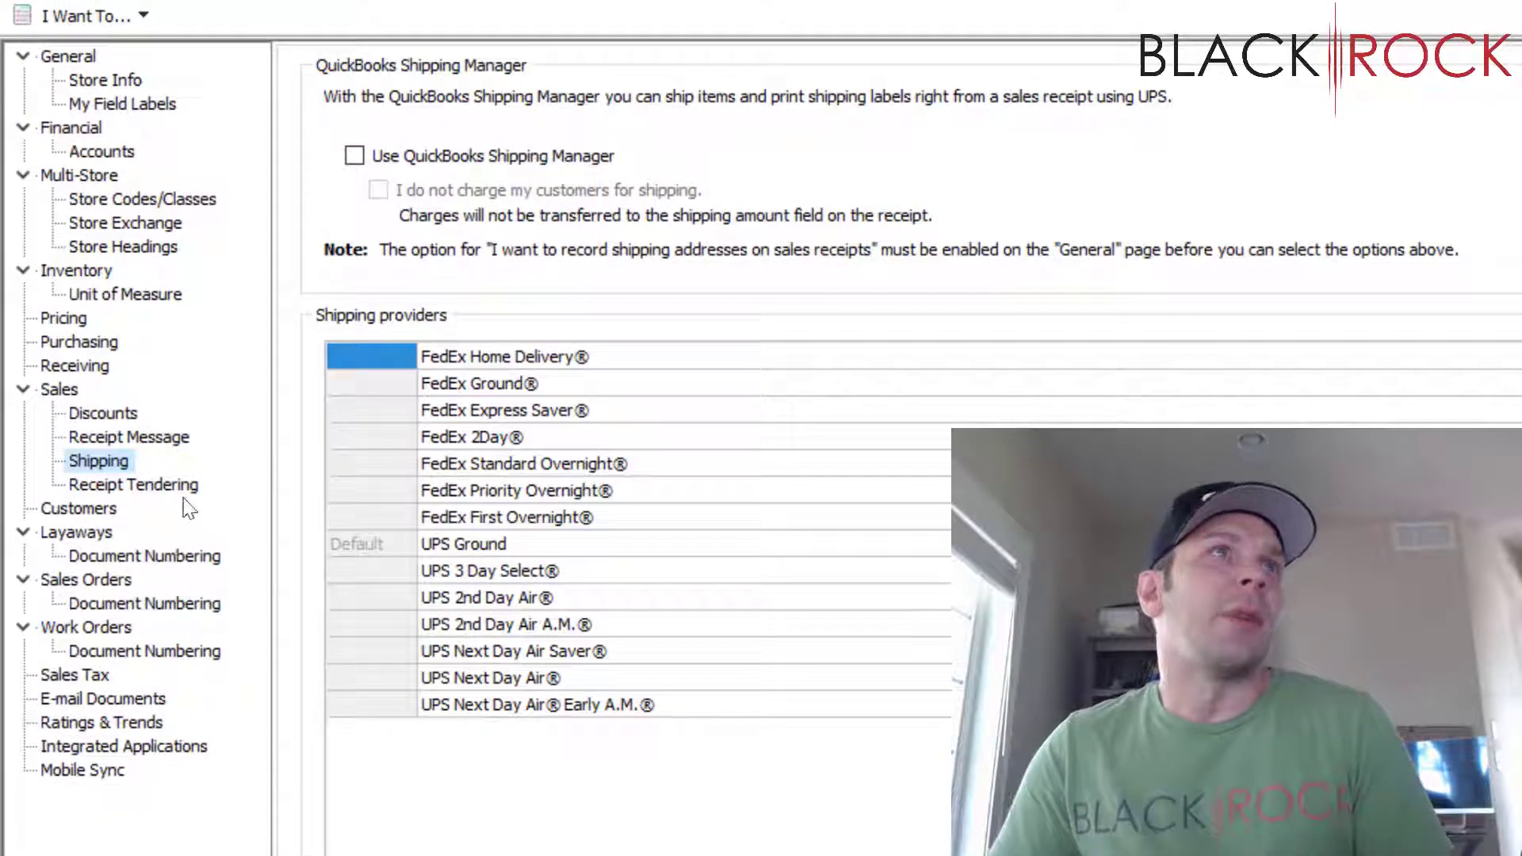
In Receipt Tendering, uncheck Gift Certificate, Gift Card and Debit / ATM Card payment methods.
{"action": "left_click", "coordinate": [178, 483]}
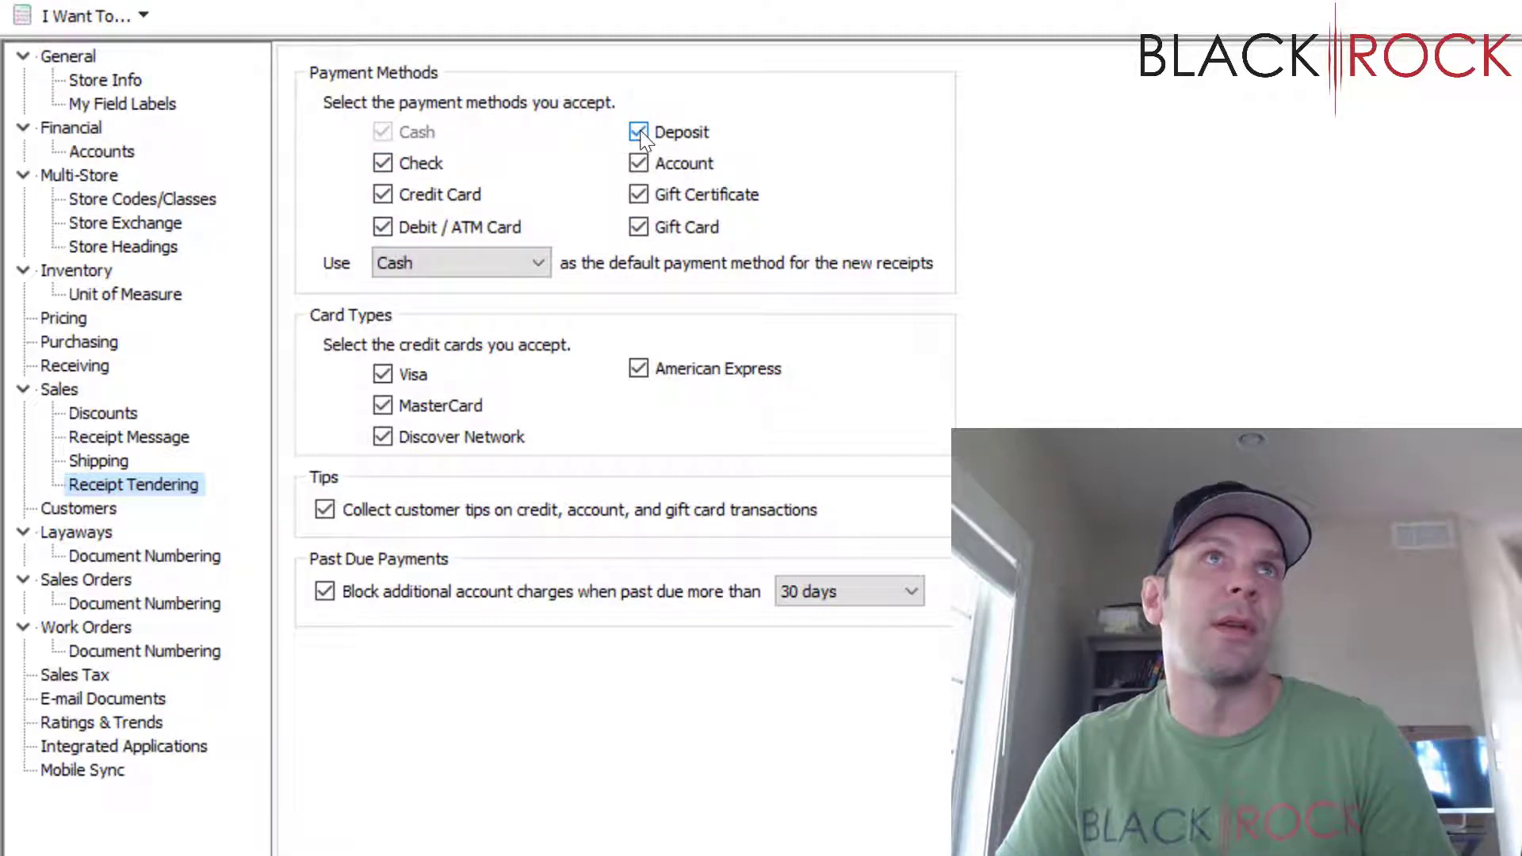
{"action": "left_click", "coordinate": [645, 196]}
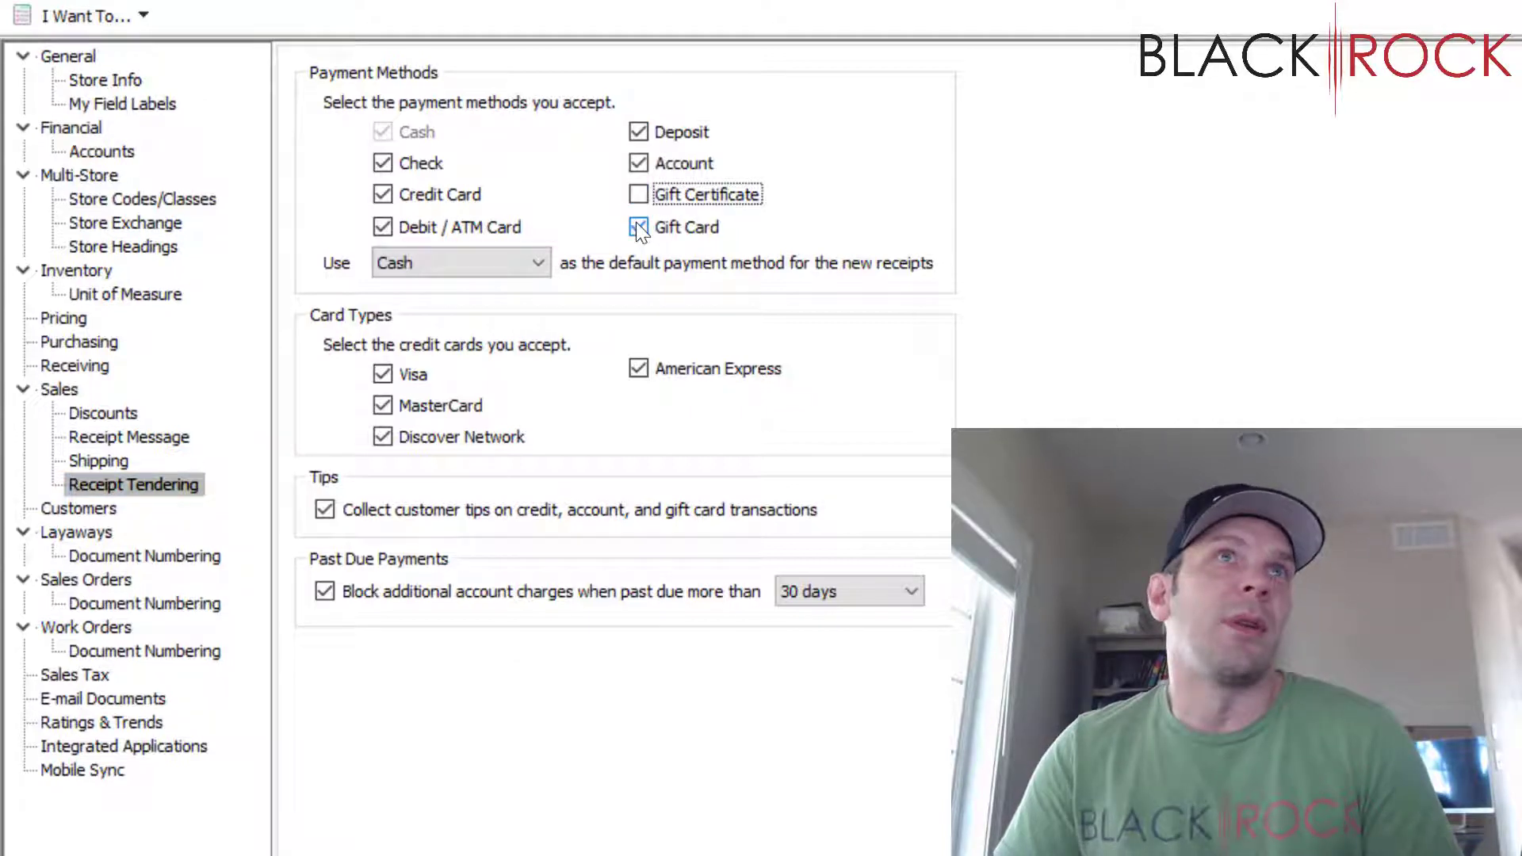
{"action": "left_click", "coordinate": [637, 225]}
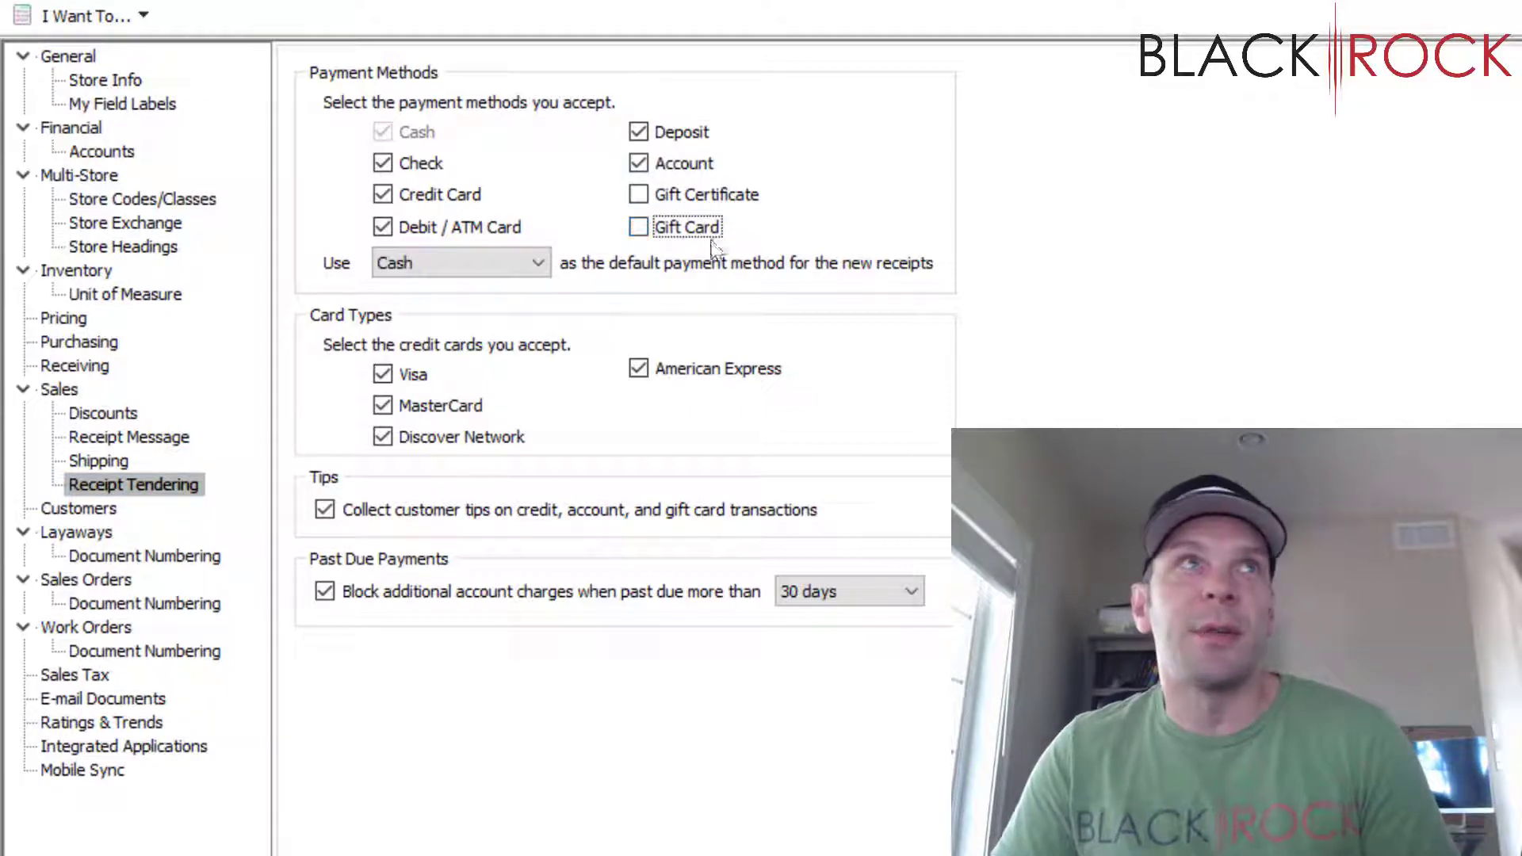
{"action": "left_click", "coordinate": [383, 229]}
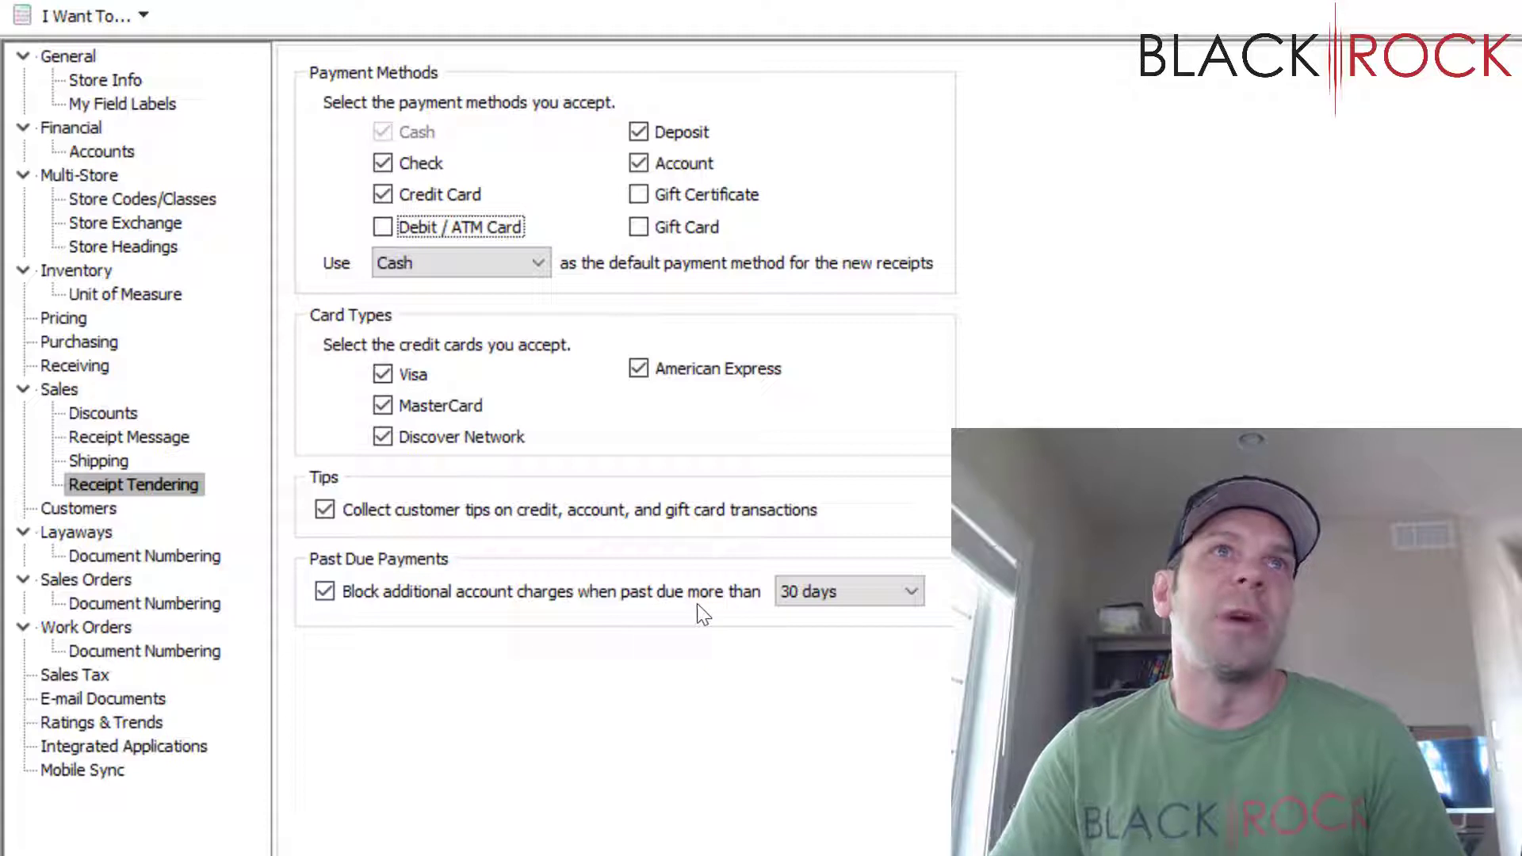
{"action": "left_click", "coordinate": [880, 592]}
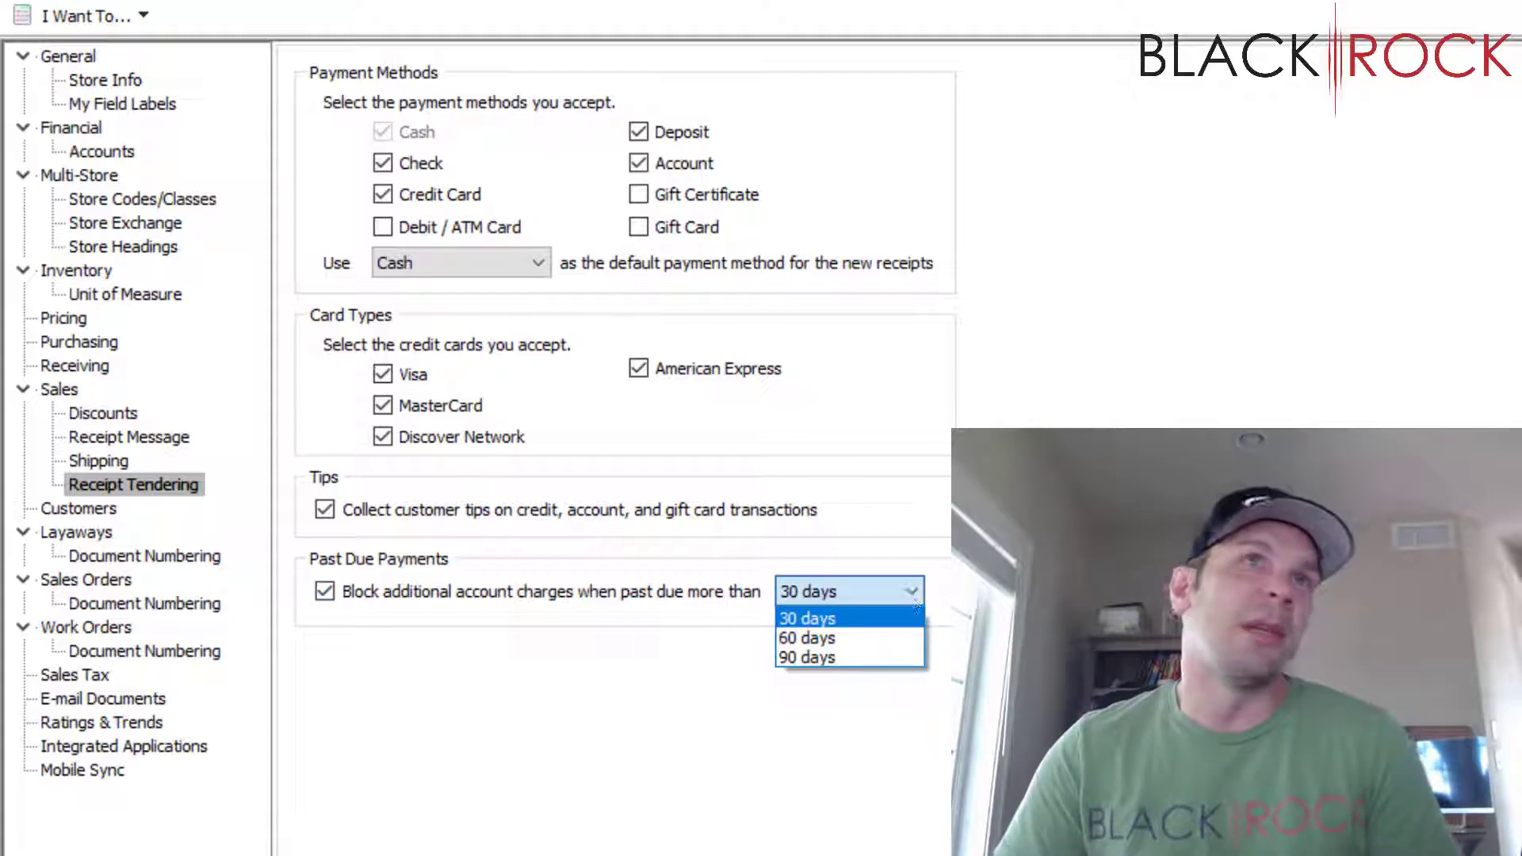
{"action": "left_click", "coordinate": [801, 615]}
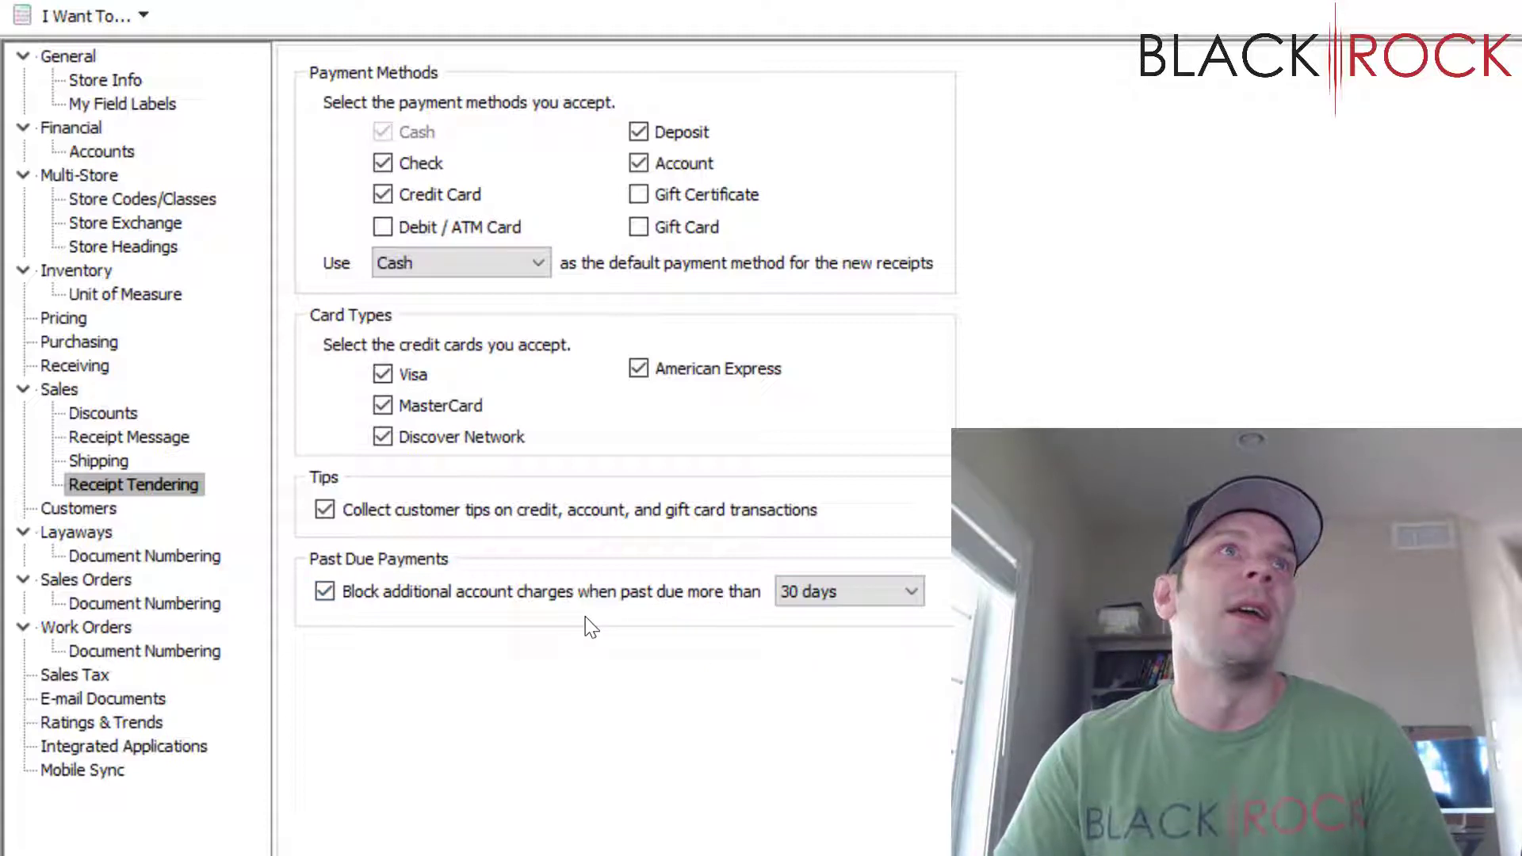